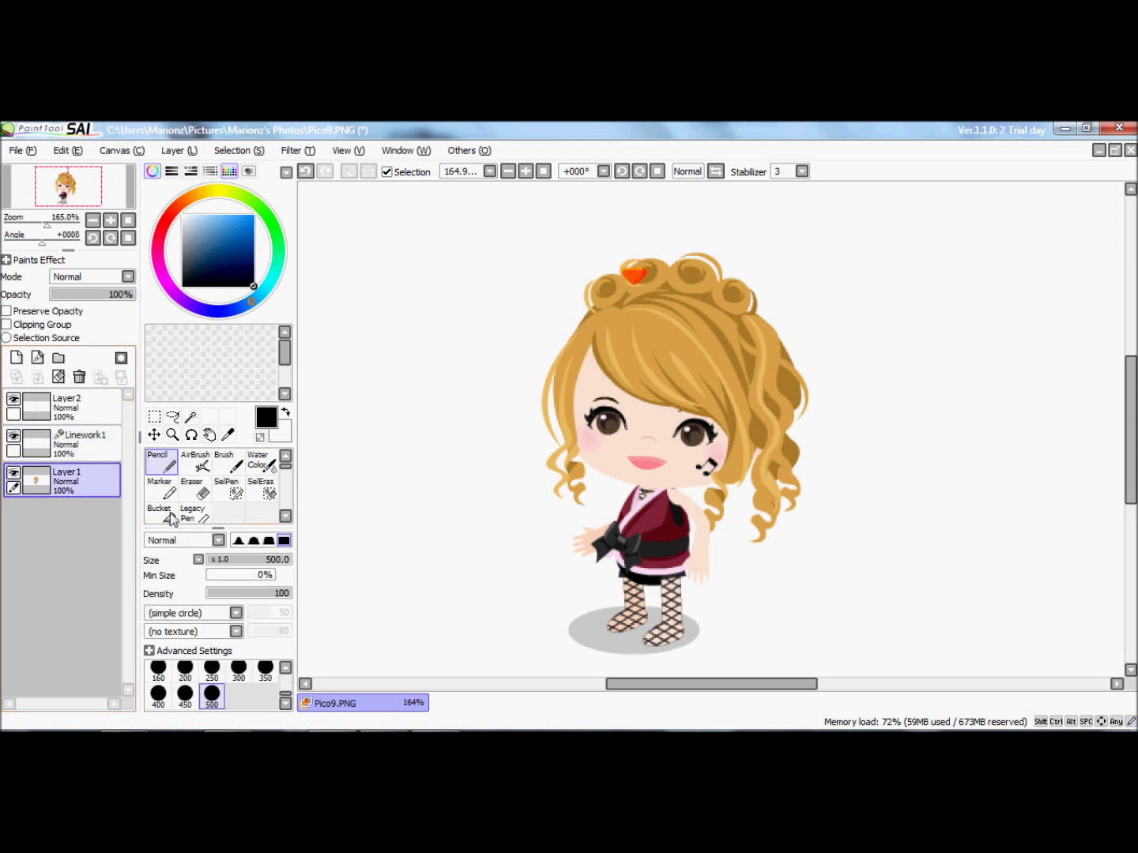
# - Cover the doll on Layer1 with a translucent light-blue tint using the Pencil at size 500
pyautogui.click(167, 473)
pyautogui.click(212, 693)
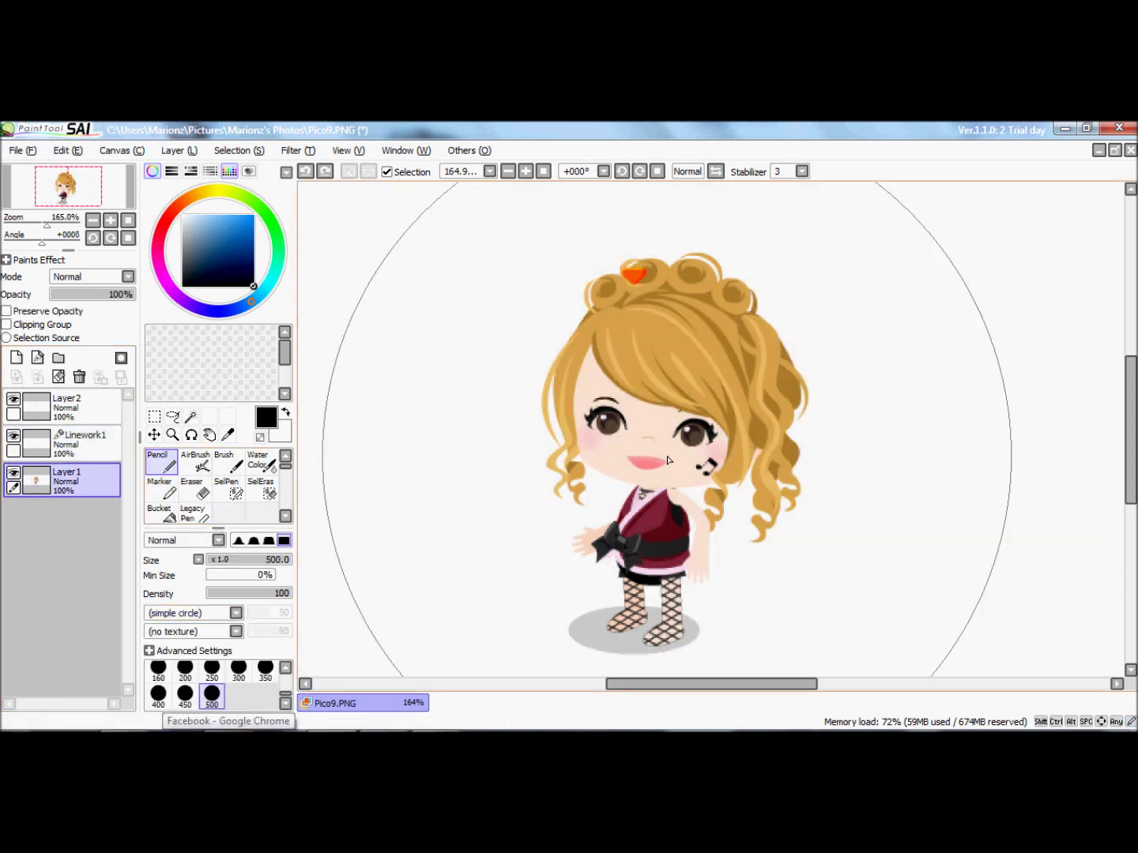
pyautogui.moveTo(218, 231)
pyautogui.mouseDown()
pyautogui.moveTo(227, 237)
pyautogui.moveTo(208, 223)
pyautogui.moveTo(247, 218)
pyautogui.mouseUp()
pyautogui.click(664, 466)
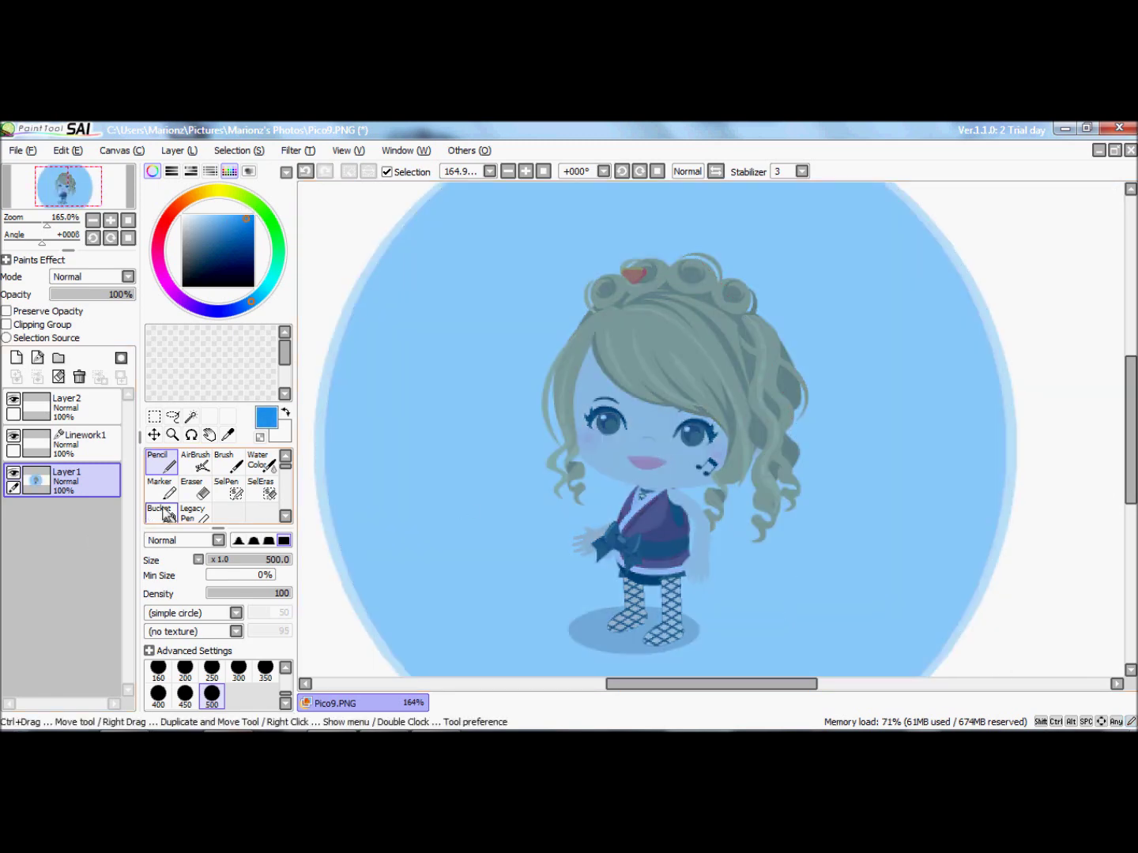
pyautogui.hotkey('ctrl', 'z')
pyautogui.hotkey('ctrl', 'z')
pyautogui.click(645, 458)
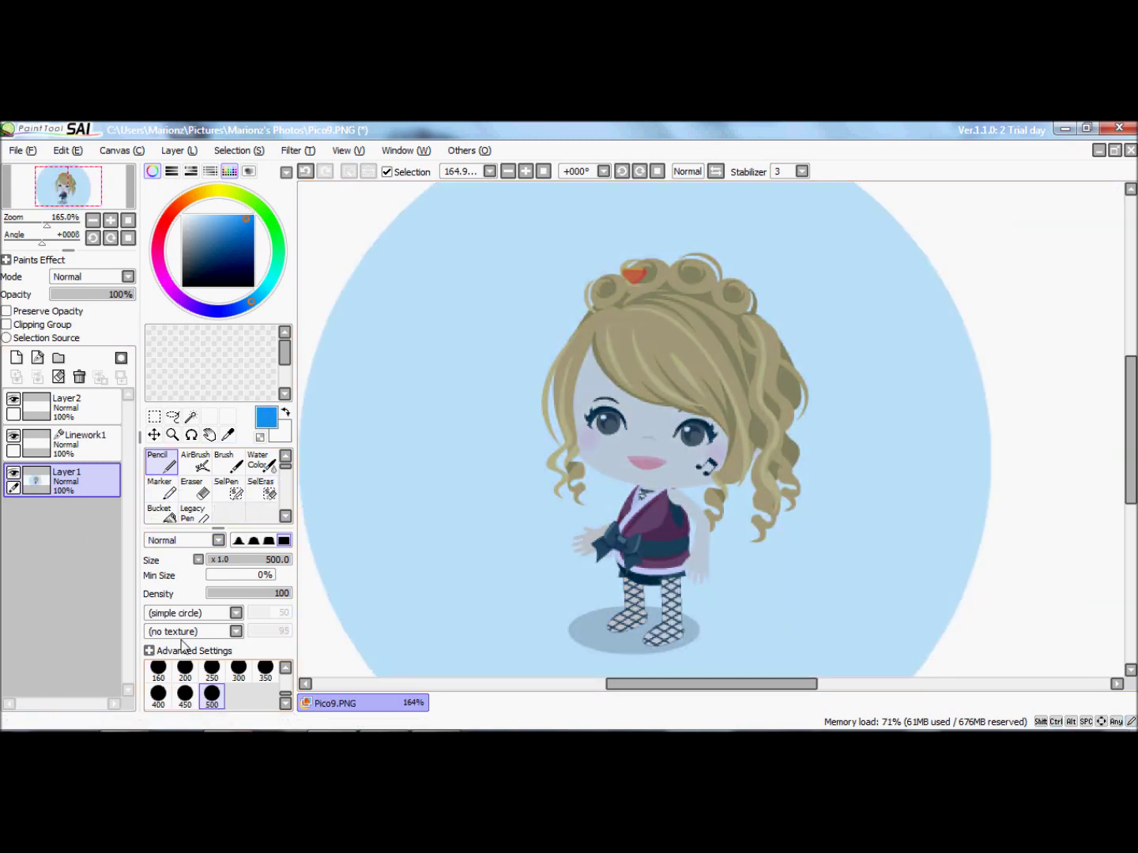
# - Set up the Curve tool on the Linework1 layer with black as the drawing colour
pyautogui.click(83, 443)
pyautogui.click(158, 511)
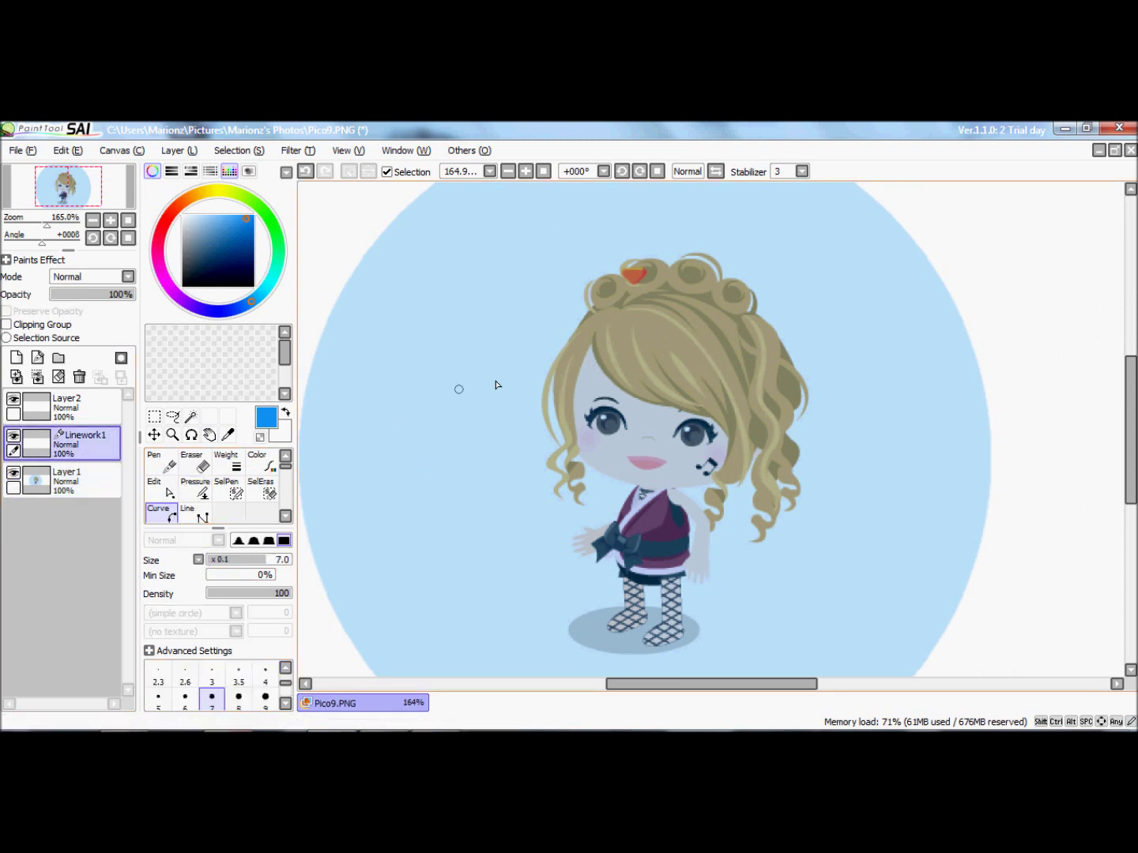
pyautogui.moveTo(655, 355); pyautogui.dragTo(631, 410)
pyautogui.hotkey('ctrl', 'z')
pyautogui.click(245, 265)
pyautogui.click(254, 286)
pyautogui.moveTo(655, 345)
pyautogui.mouseDown()
pyautogui.moveTo(654, 372)
pyautogui.moveTo(585, 437)
pyautogui.moveTo(563, 488)
pyautogui.mouseUp()
pyautogui.hotkey('ctrl', 'z')
pyautogui.hotkey('ctrl', 'z')
pyautogui.hotkey('ctrl', 'z')
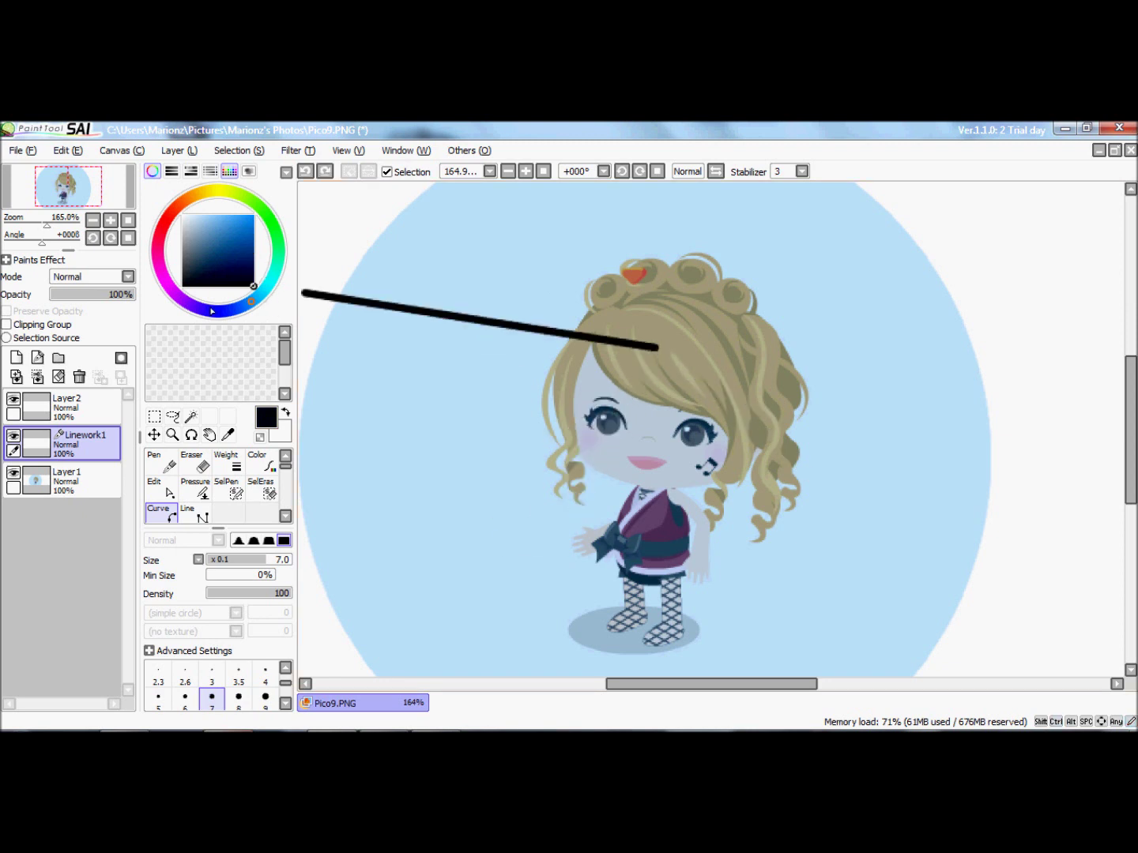
# - Trace the lower edge of the fringe and the hanging locks beside the face with a black size 7 curve
pyautogui.click(162, 464)
pyautogui.click(166, 513)
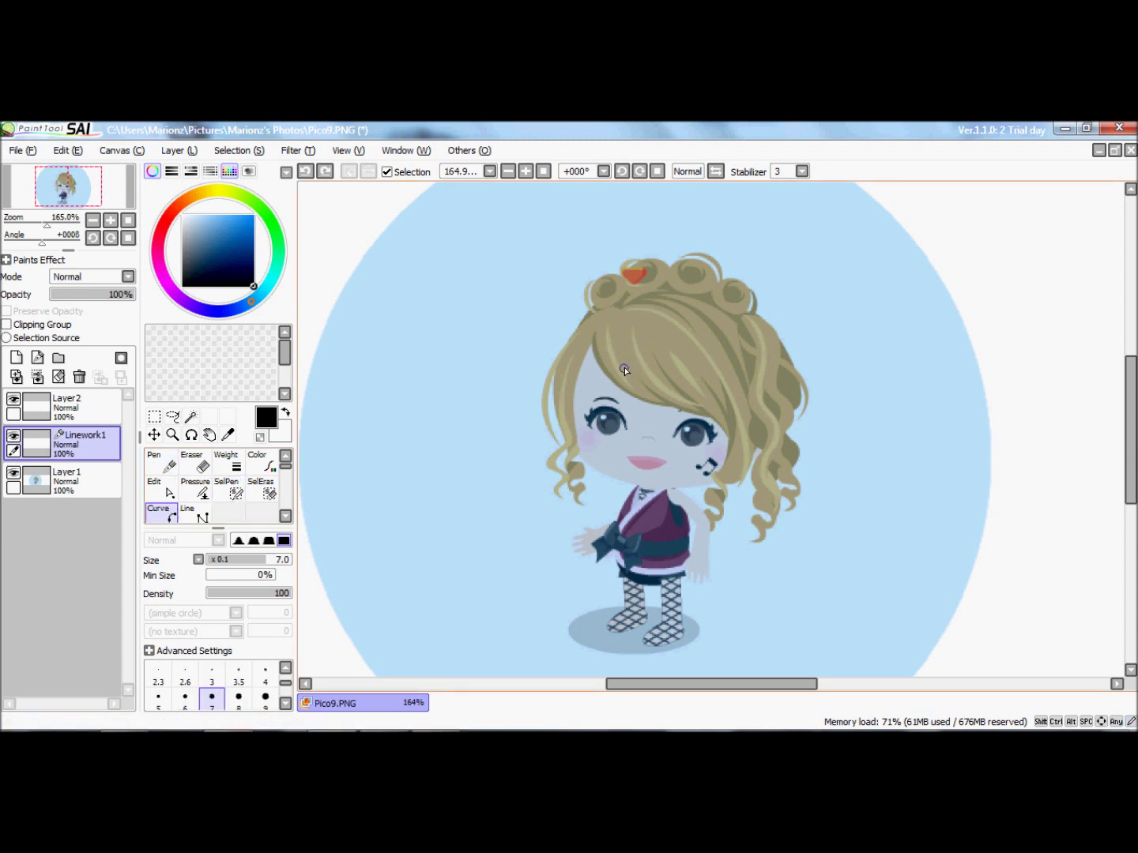
pyautogui.click(631, 380)
pyautogui.click(652, 407)
pyautogui.click(716, 421)
pyautogui.click(730, 455)
pyautogui.click(713, 473)
pyautogui.click(739, 482)
pyautogui.click(751, 445)
pyautogui.click(754, 491)
pyautogui.click(764, 518)
pyautogui.click(761, 538)
pyautogui.click(789, 486)
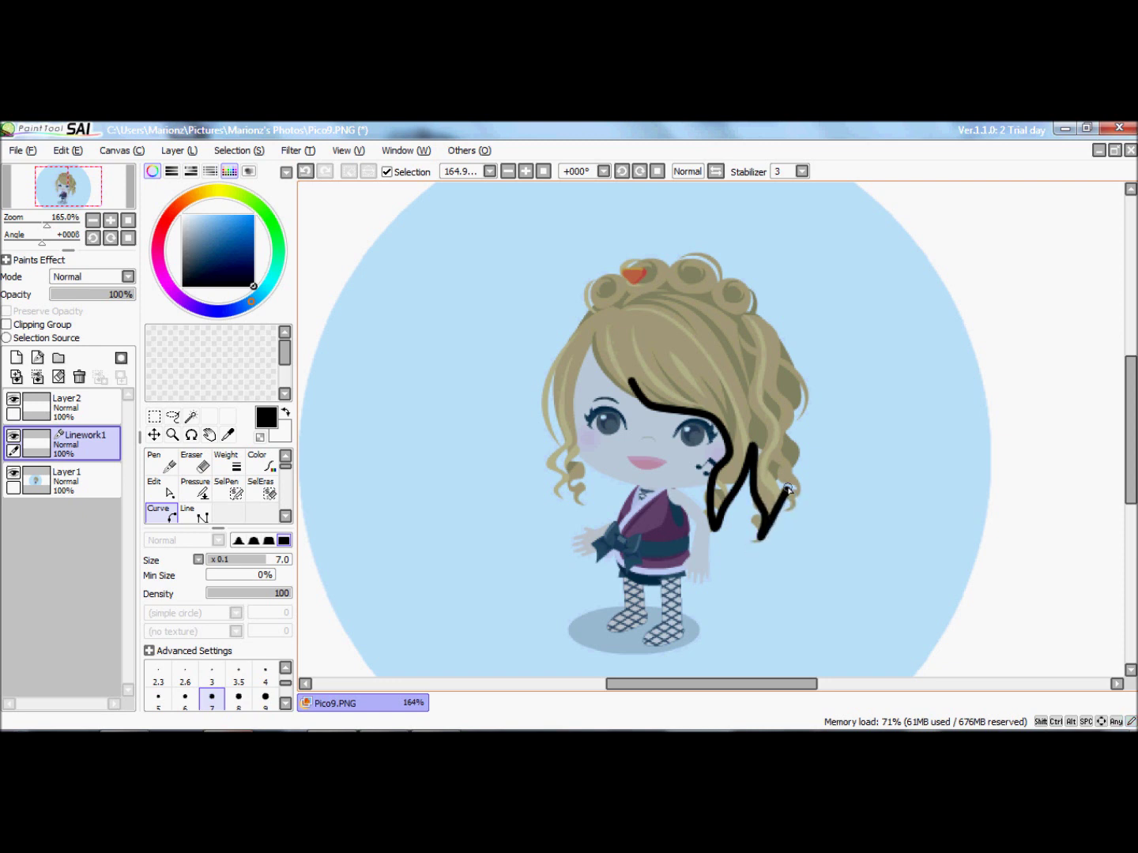
# - Continue the curve around the ponytail, the crown and the long lock across the face, closing the outline at the fringe
pyautogui.click(780, 418)
pyautogui.click(761, 399)
pyautogui.click(757, 408)
pyautogui.click(750, 366)
pyautogui.click(693, 301)
pyautogui.click(593, 305)
pyautogui.click(556, 362)
pyautogui.click(553, 499)
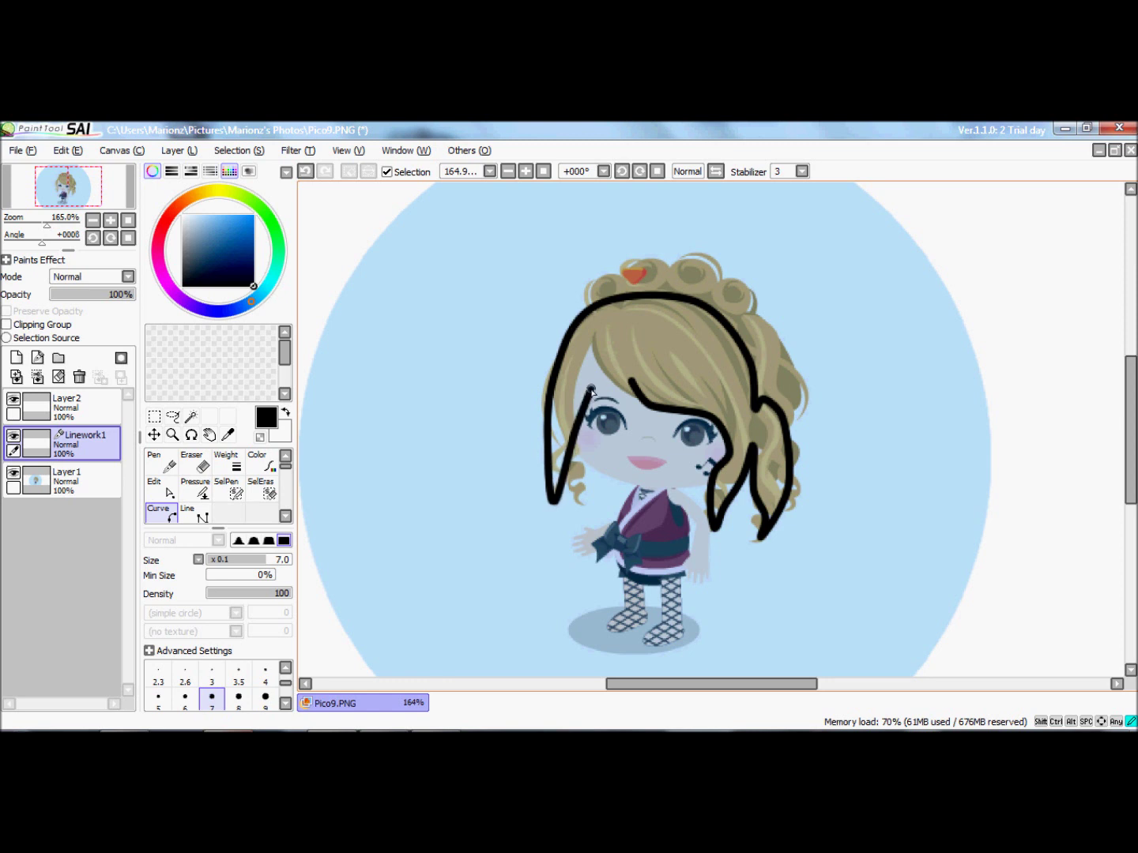
pyautogui.click(591, 346)
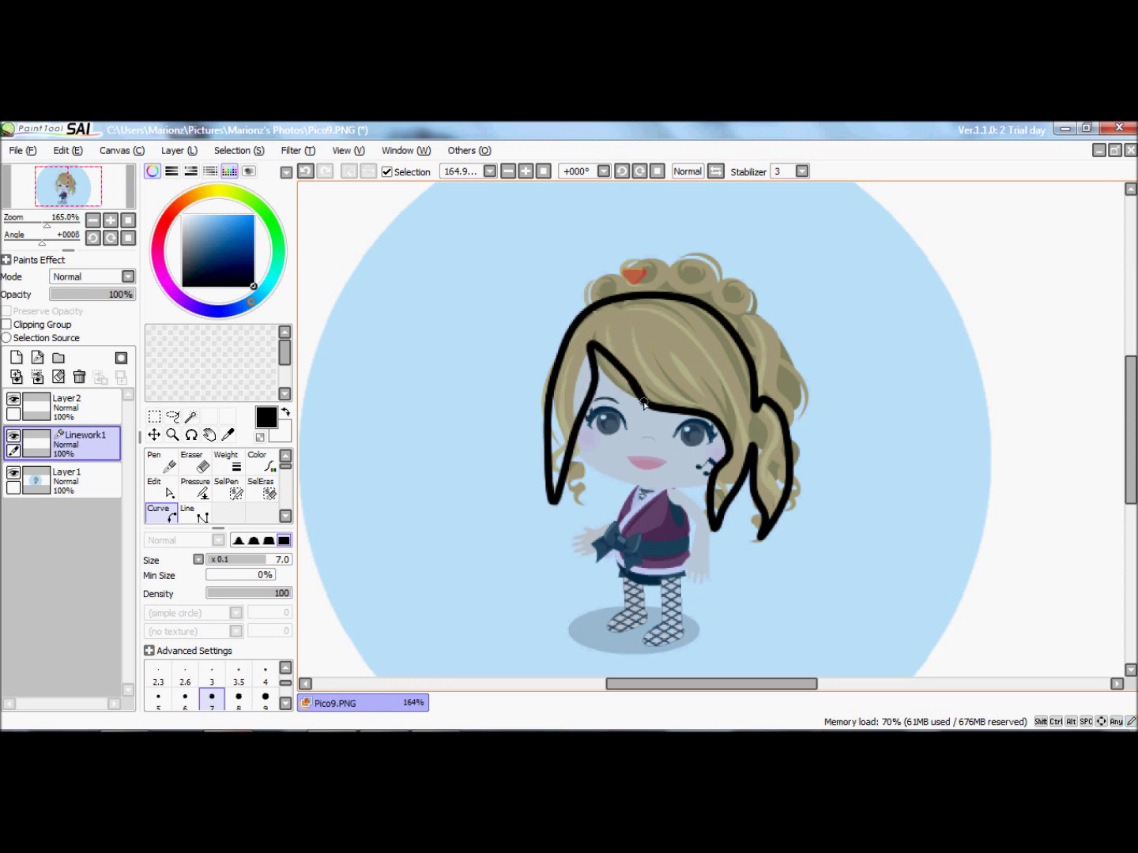
pyautogui.click(644, 404)
# - Trace the jaw and chin with a curve joining the hair outlines on both sides of the face
pyautogui.click(192, 472)
pyautogui.click(162, 516)
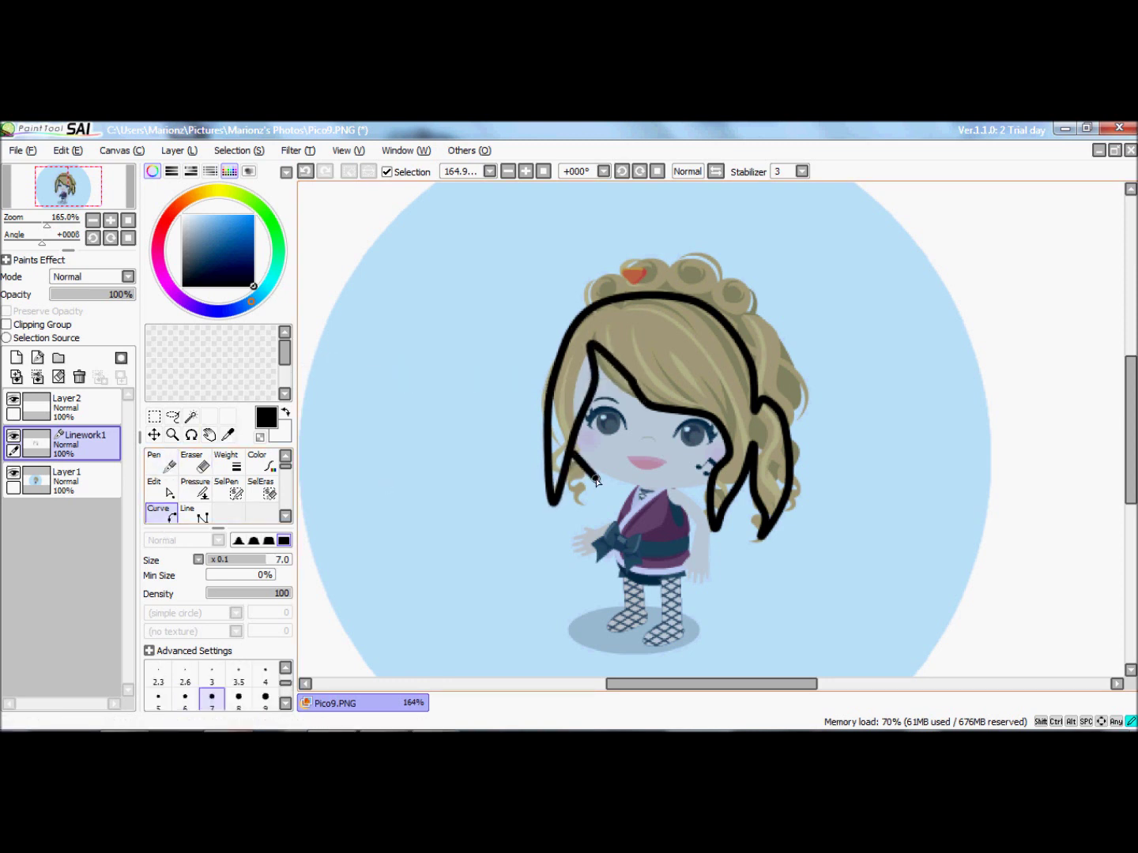
pyautogui.click(590, 481)
pyautogui.click(646, 499)
pyautogui.click(706, 482)
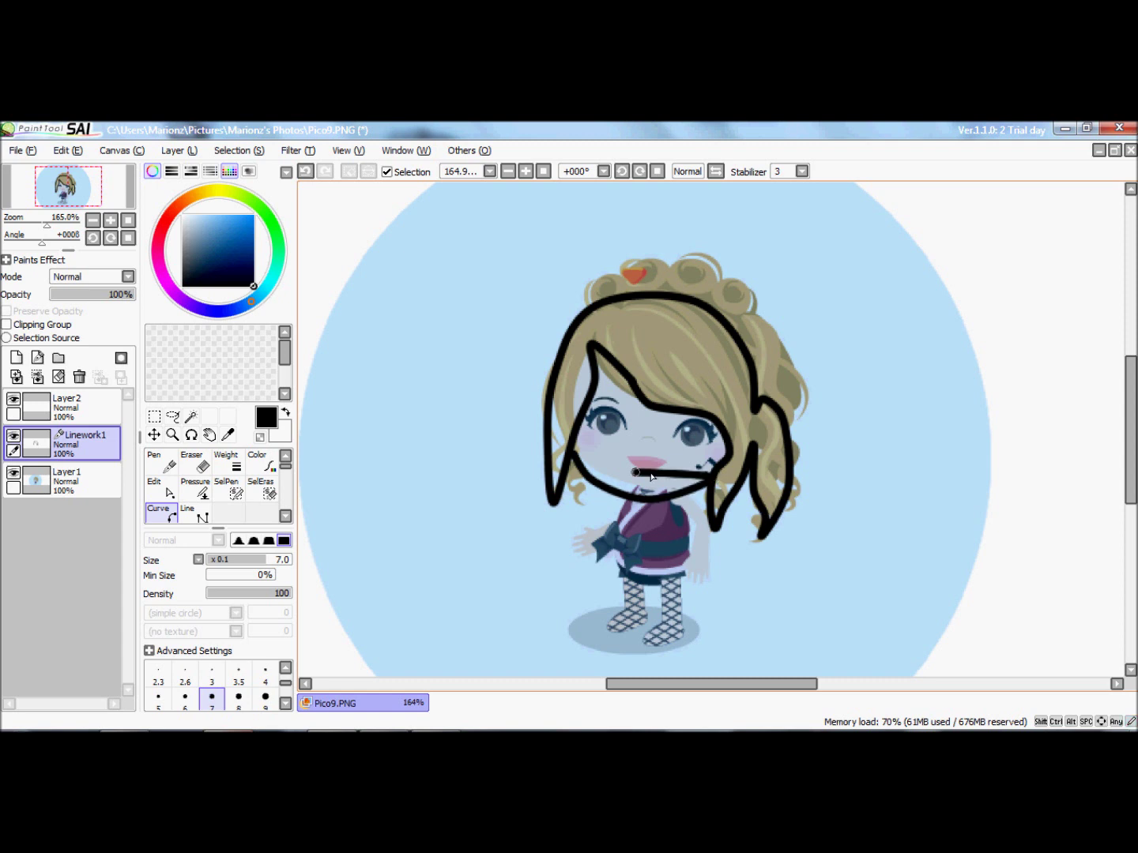
pyautogui.click(160, 463)
# - Outline both eyes with their lashes and the first eyebrow using the Curve tool at size 4
pyautogui.moveTo(47, 228); pyautogui.dragTo(54, 231)
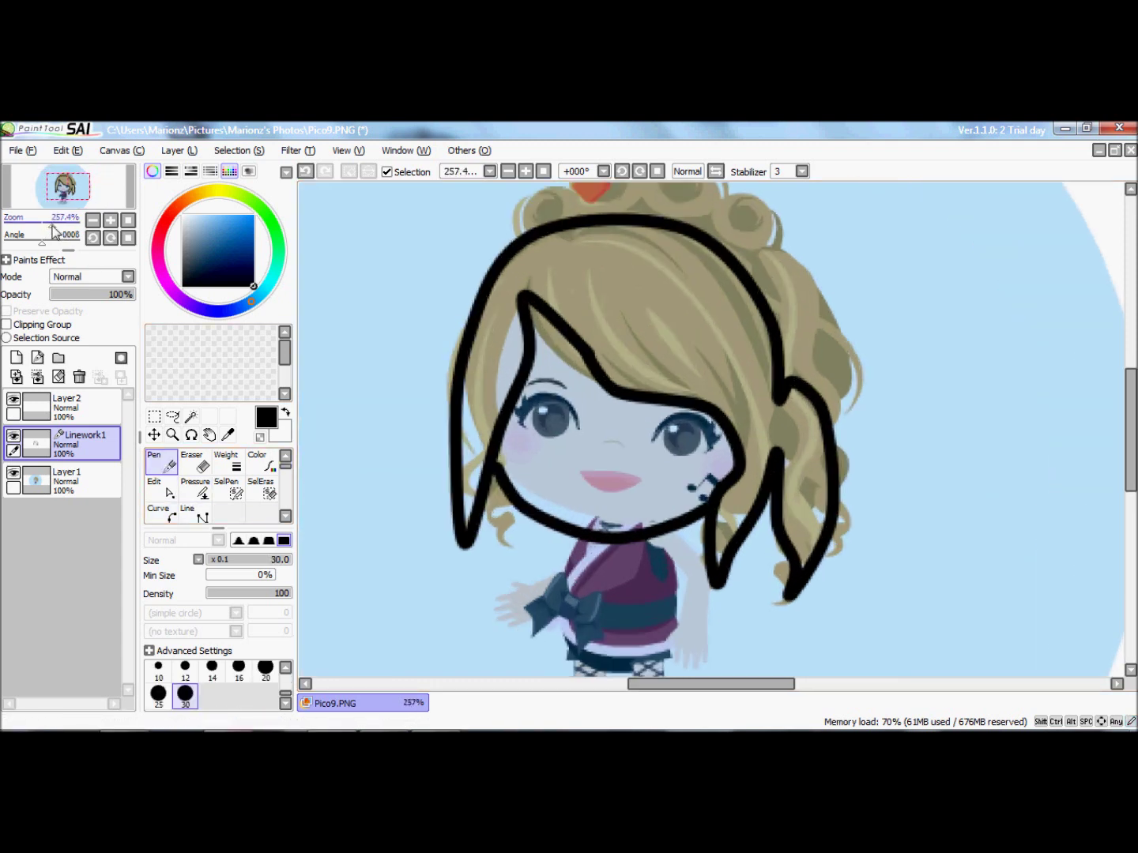
pyautogui.click(159, 510)
pyautogui.click(259, 672)
pyautogui.click(654, 437)
pyautogui.click(679, 411)
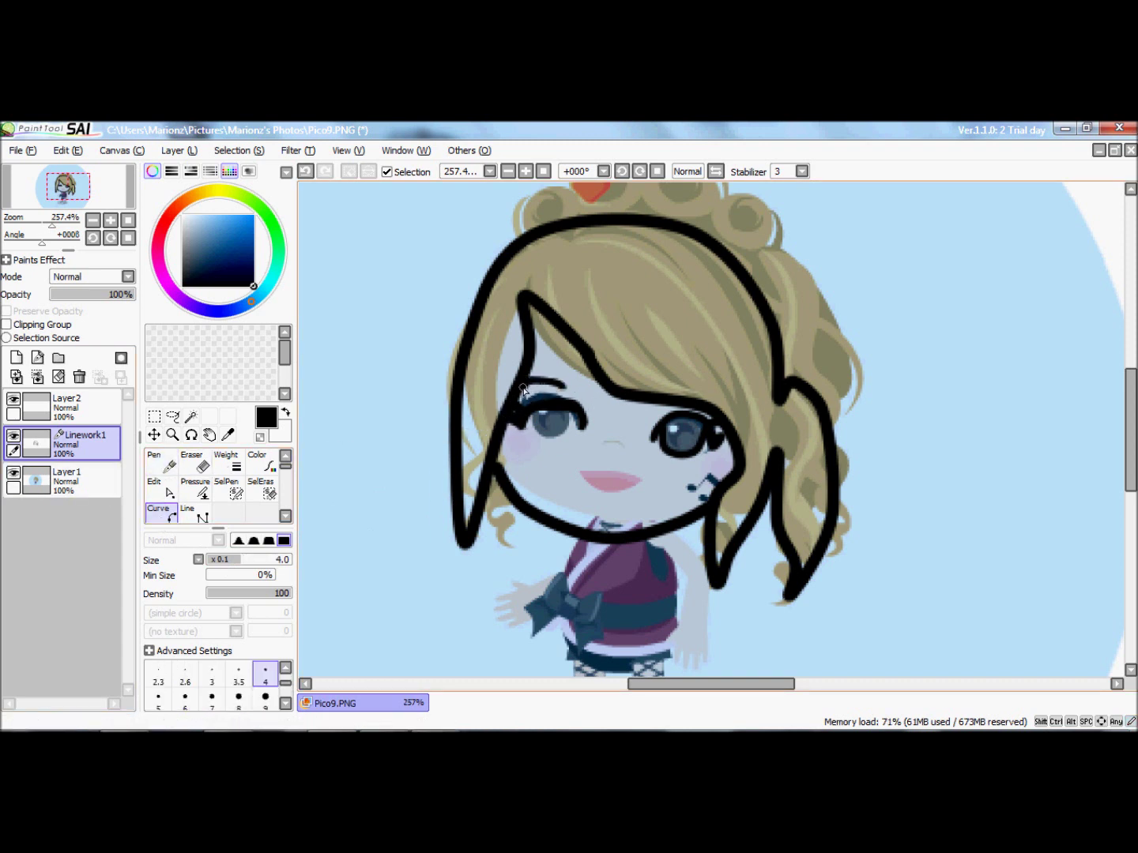
# - Draw the second eyebrow beneath the fringe and a small curved nose
pyautogui.click(165, 464)
pyautogui.click(167, 515)
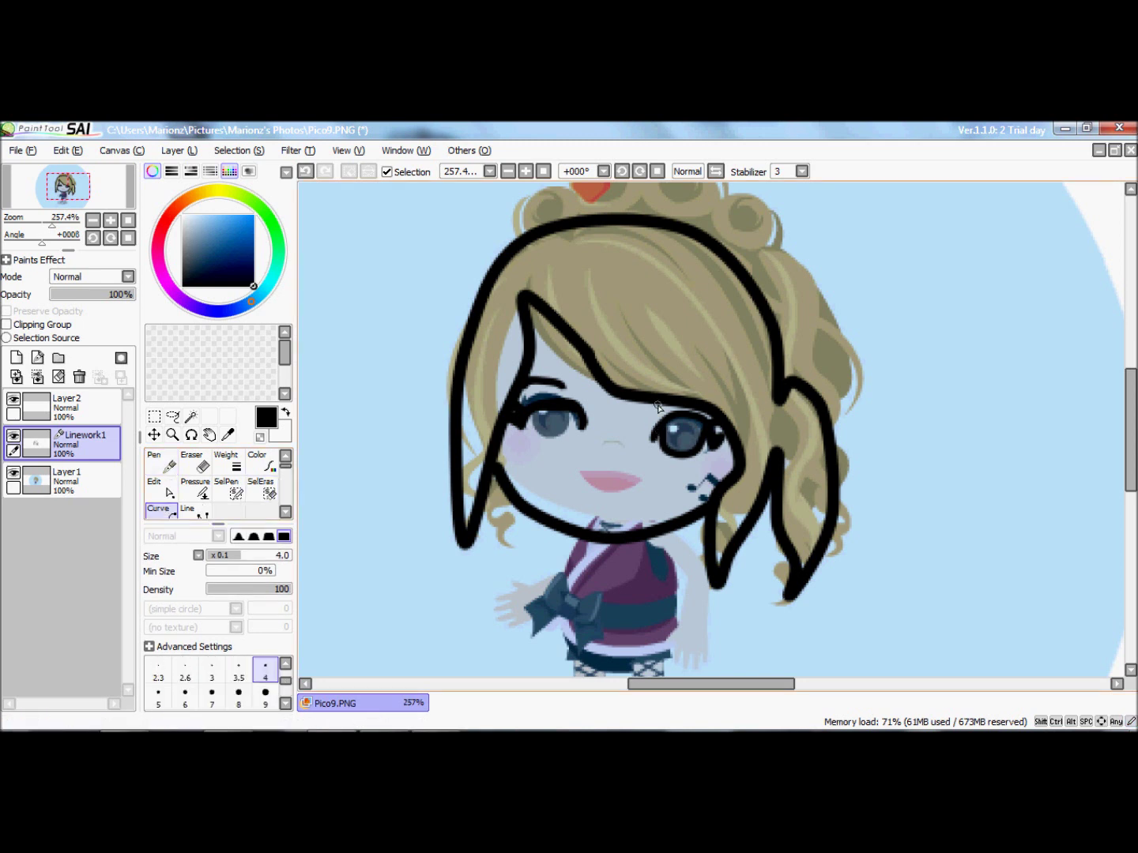
pyautogui.moveTo(685, 391); pyautogui.dragTo(744, 410)
pyautogui.click(714, 399)
pyautogui.click(167, 467)
pyautogui.click(162, 511)
pyautogui.click(622, 451)
# - Outline the open mouth with a closed curve around the lips
pyautogui.click(169, 470)
pyautogui.click(162, 511)
pyautogui.click(579, 472)
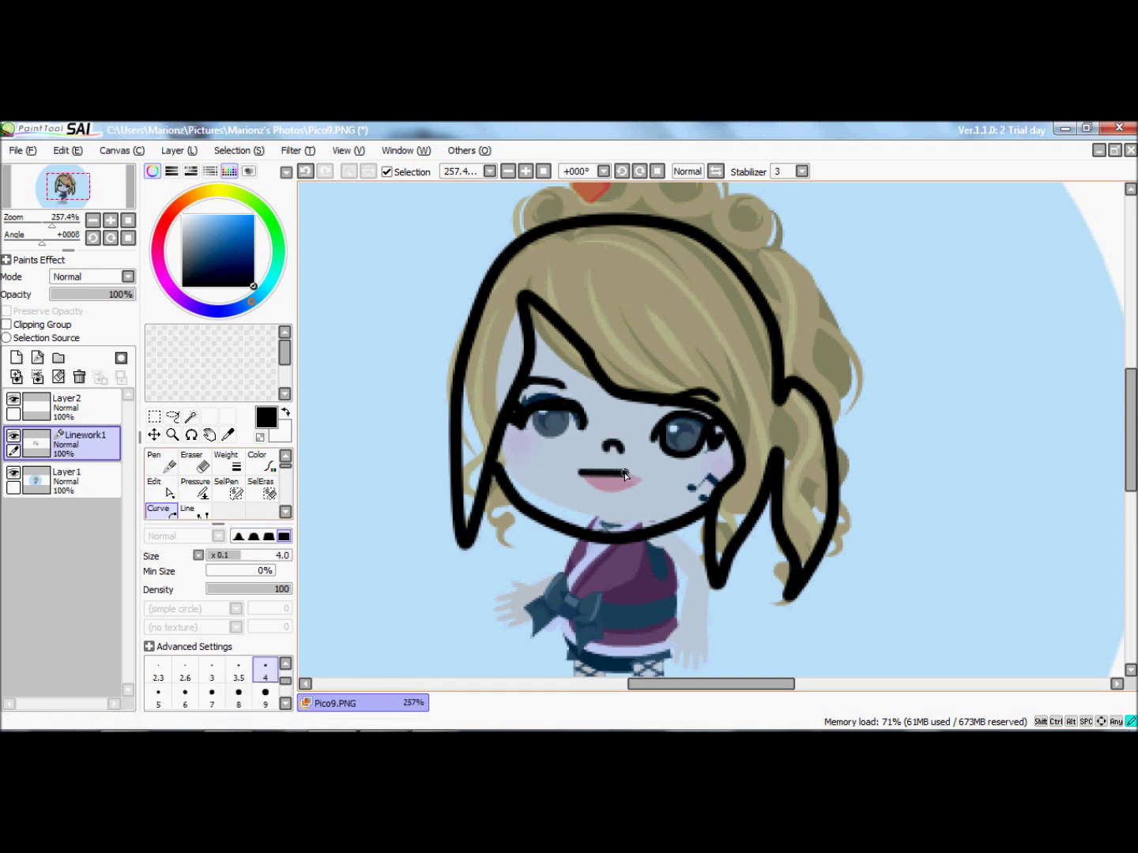
pyautogui.click(637, 477)
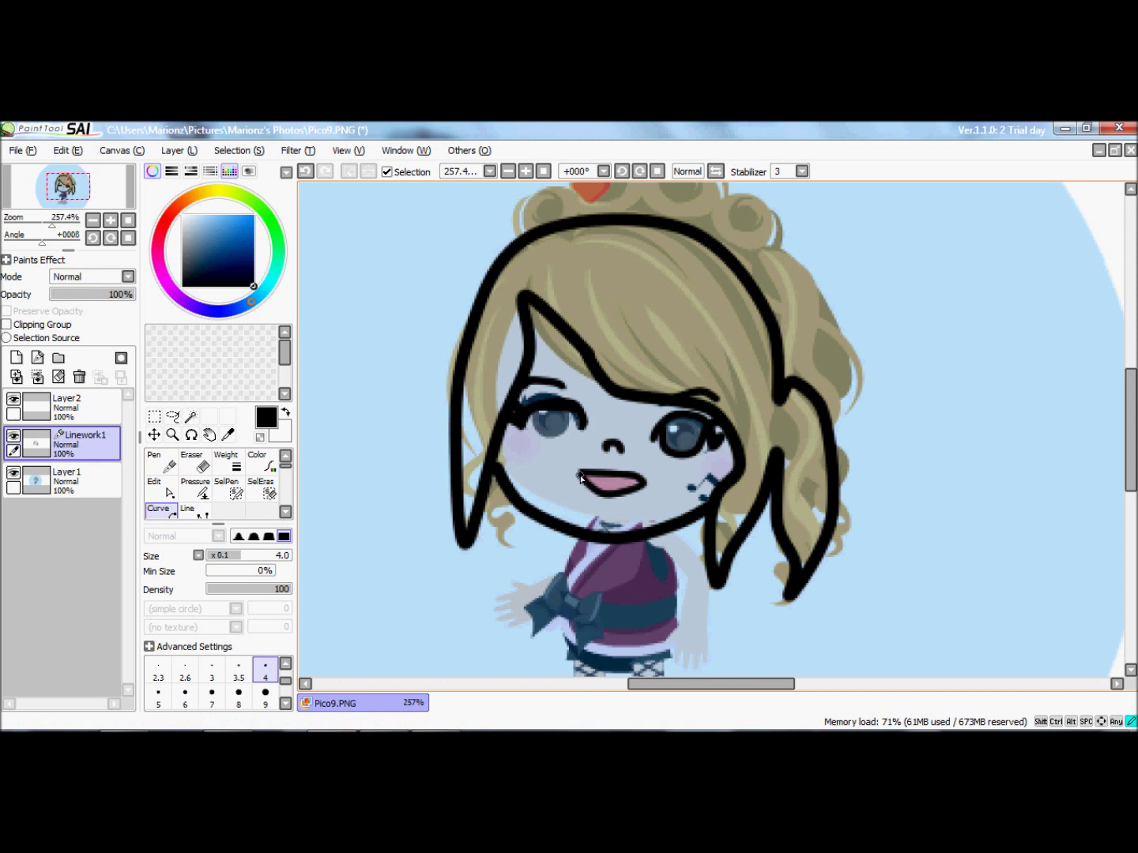
# - Trace the music note on the cheek with short curves
pyautogui.click(174, 466)
pyautogui.click(158, 509)
pyautogui.click(708, 479)
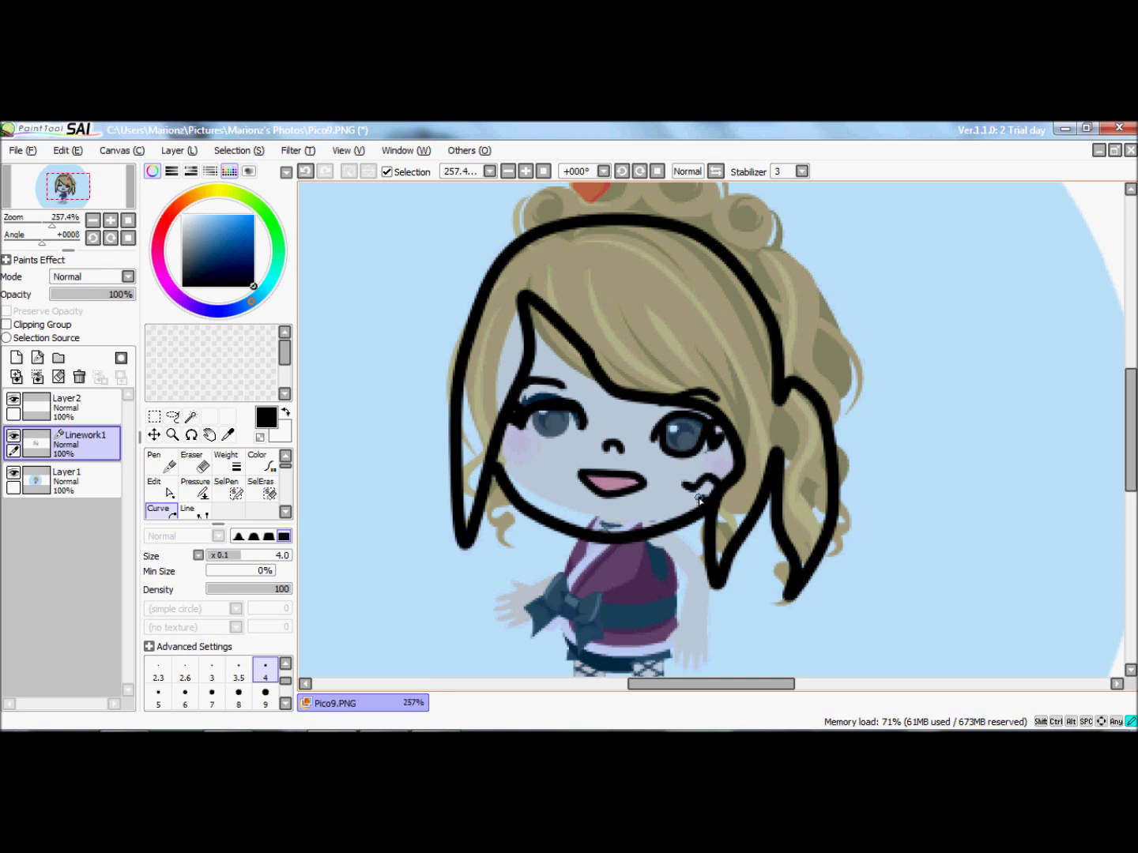
pyautogui.click(161, 462)
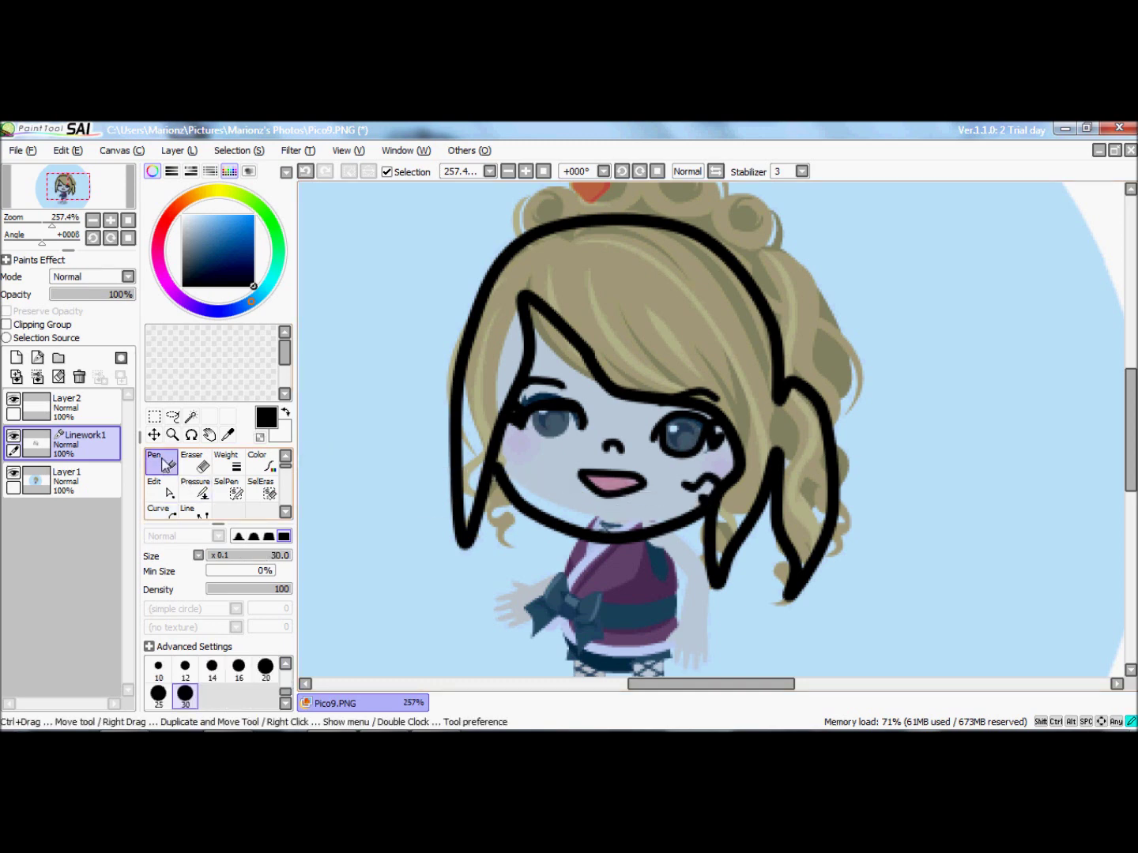
# - Compare the line art with the reference by toggling the visibility of Linework1 and Layer1
pyautogui.click(14, 438)
pyautogui.click(14, 438)
pyautogui.click(28, 483)
pyautogui.click(14, 473)
pyautogui.click(13, 473)
pyautogui.click(13, 473)
pyautogui.click(14, 474)
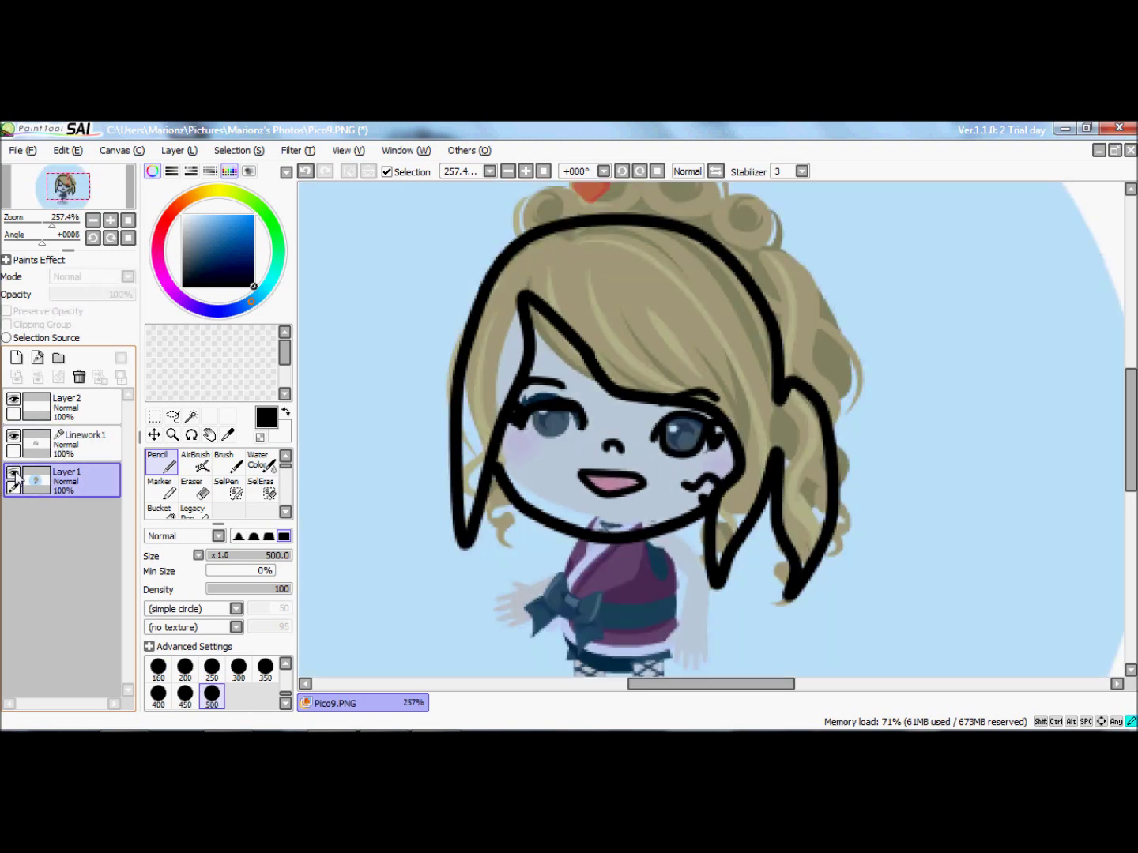
# - Outline the torso on Linework1 with a curve running from the chin down to the waist
pyautogui.click(35, 444)
pyautogui.click(159, 512)
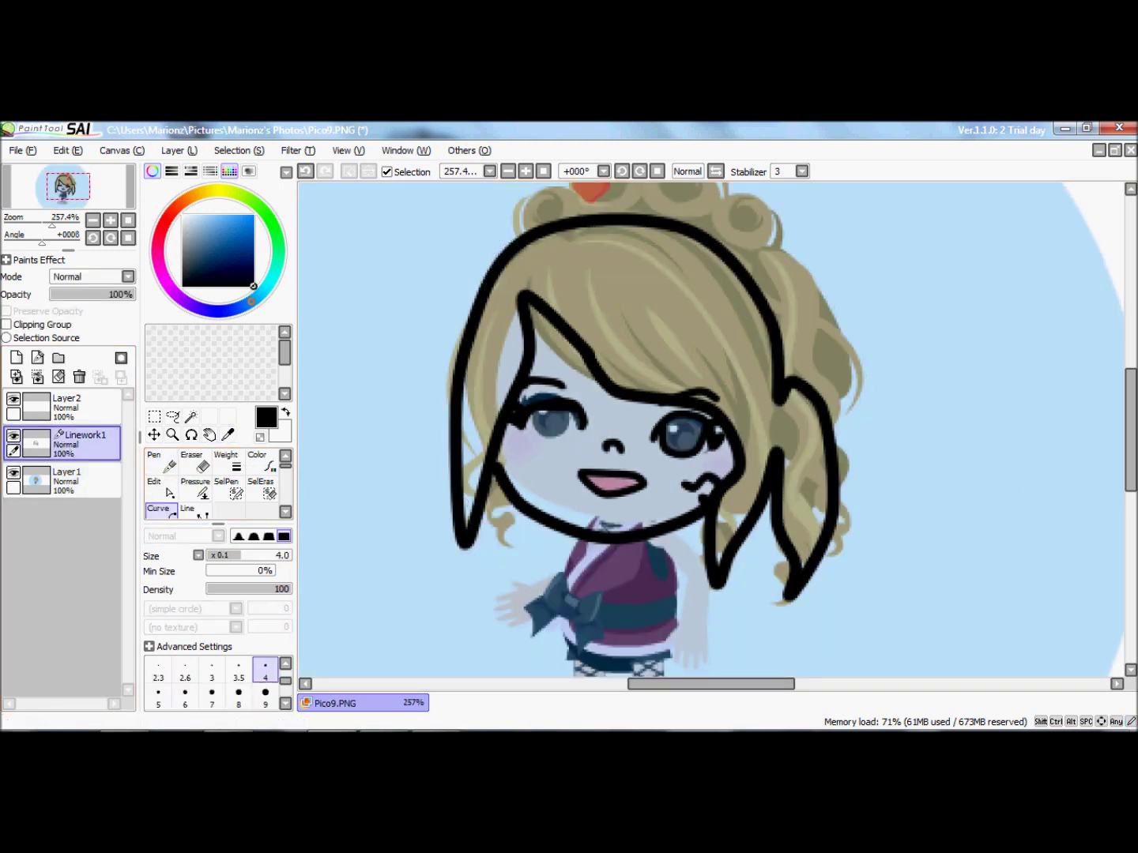
pyautogui.moveTo(1129, 459); pyautogui.dragTo(1129, 522)
pyautogui.click(562, 326)
pyautogui.click(569, 353)
pyautogui.click(561, 384)
pyautogui.click(658, 386)
# - Draw the inner and outer edges of the bent arm on the ponytail side of the body
pyautogui.click(680, 331)
pyautogui.click(659, 369)
pyautogui.click(712, 350)
pyautogui.click(683, 283)
pyautogui.click(161, 463)
# - Draw a flared skirt outline below the waist
pyautogui.click(163, 510)
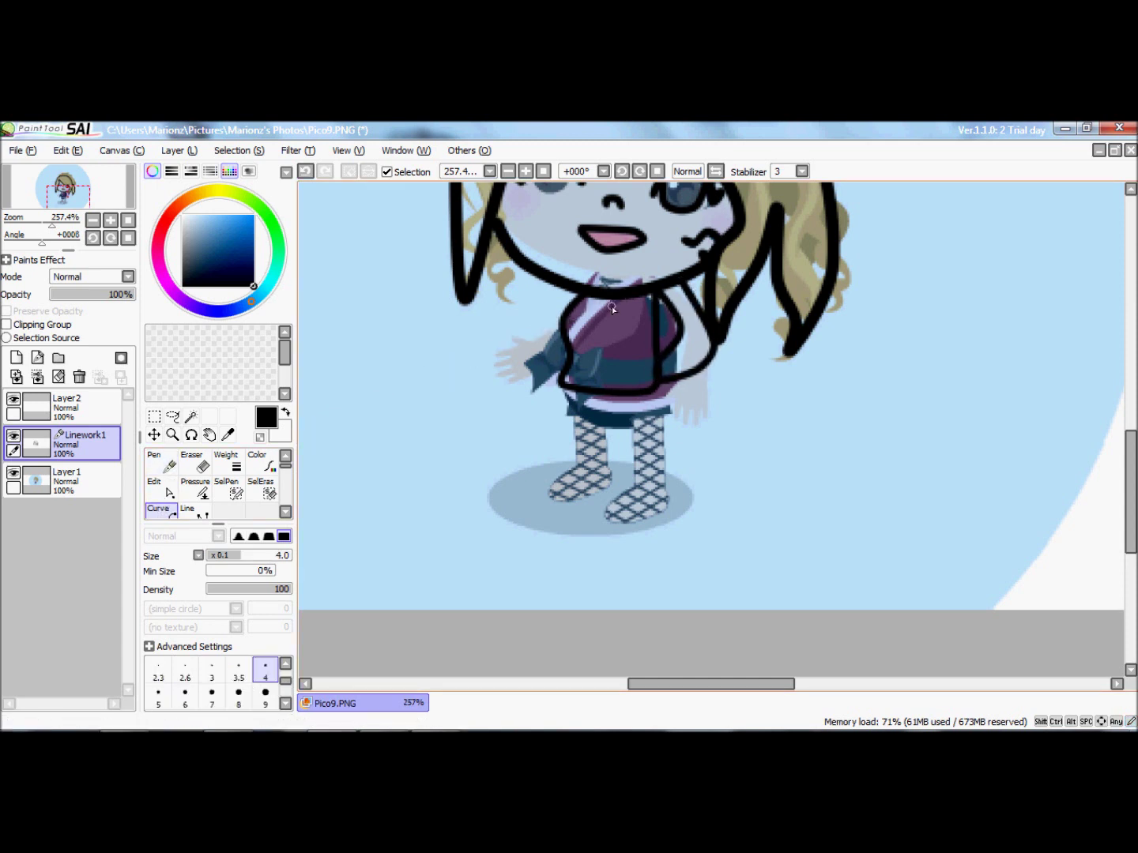
pyautogui.click(558, 396)
pyautogui.click(536, 438)
pyautogui.click(703, 440)
pyautogui.click(162, 464)
# - Trace the leg and foot on the left of the figure and add the shoe's upper edge
pyautogui.click(159, 508)
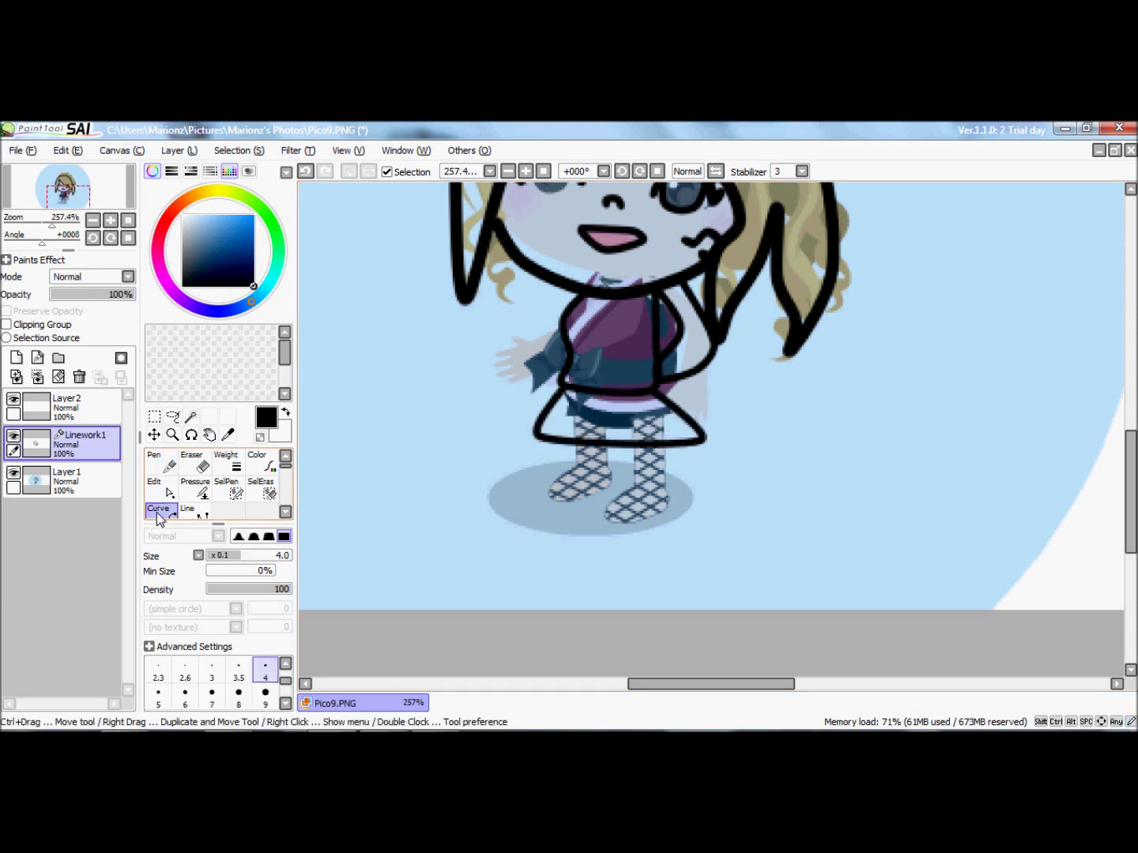
pyautogui.click(573, 445)
pyautogui.click(576, 471)
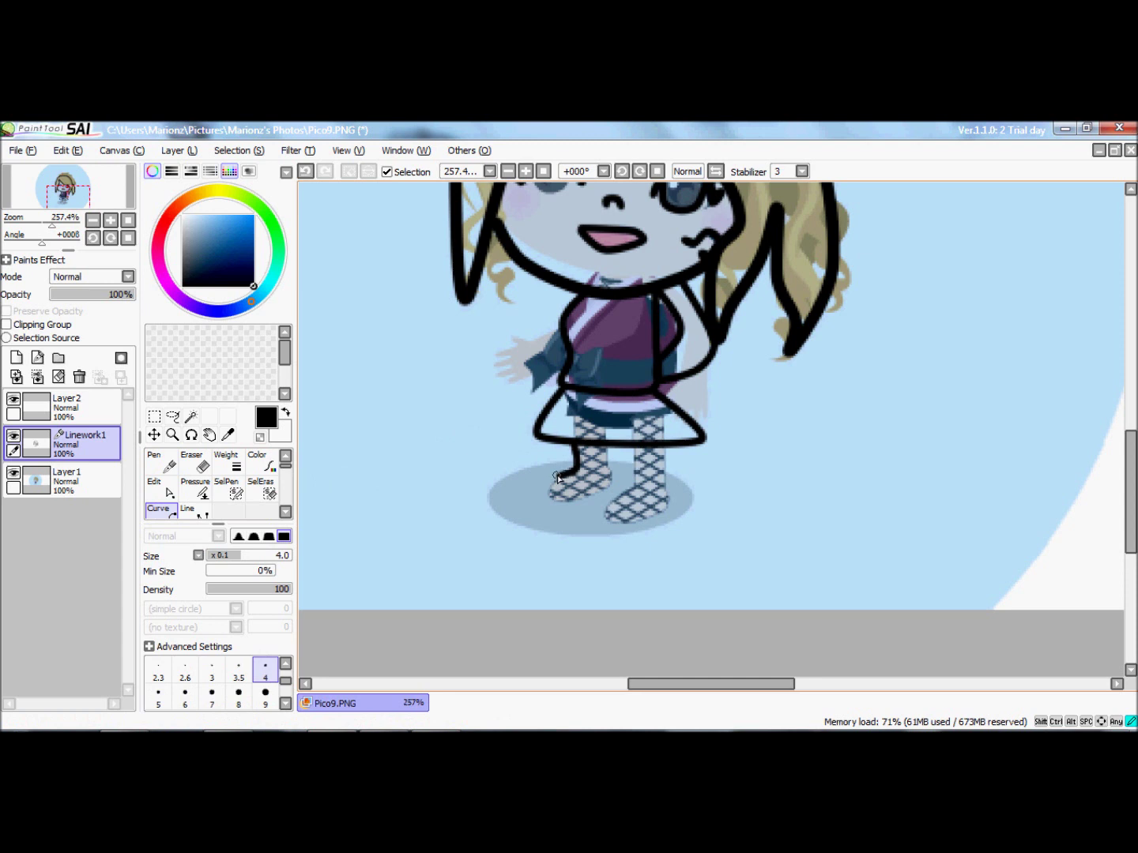
pyautogui.click(551, 500)
pyautogui.click(612, 480)
pyautogui.click(608, 446)
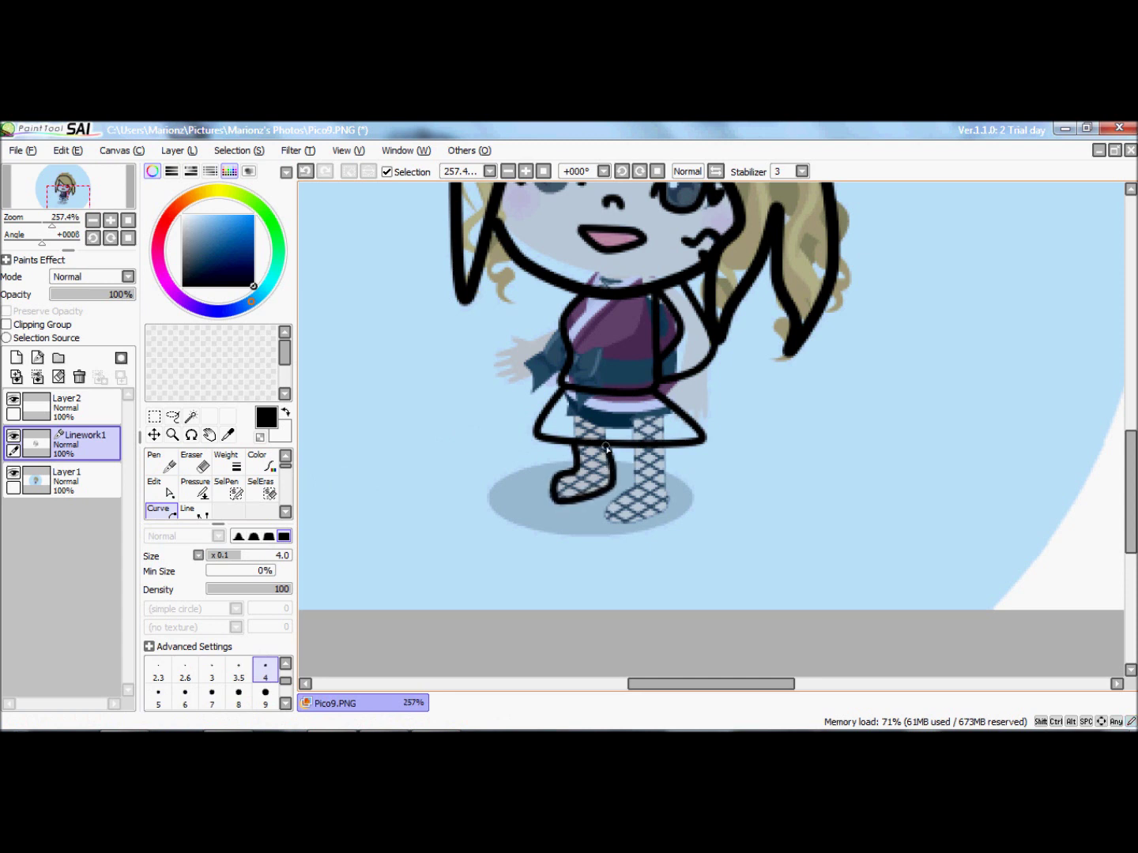
pyautogui.click(162, 464)
pyautogui.click(158, 509)
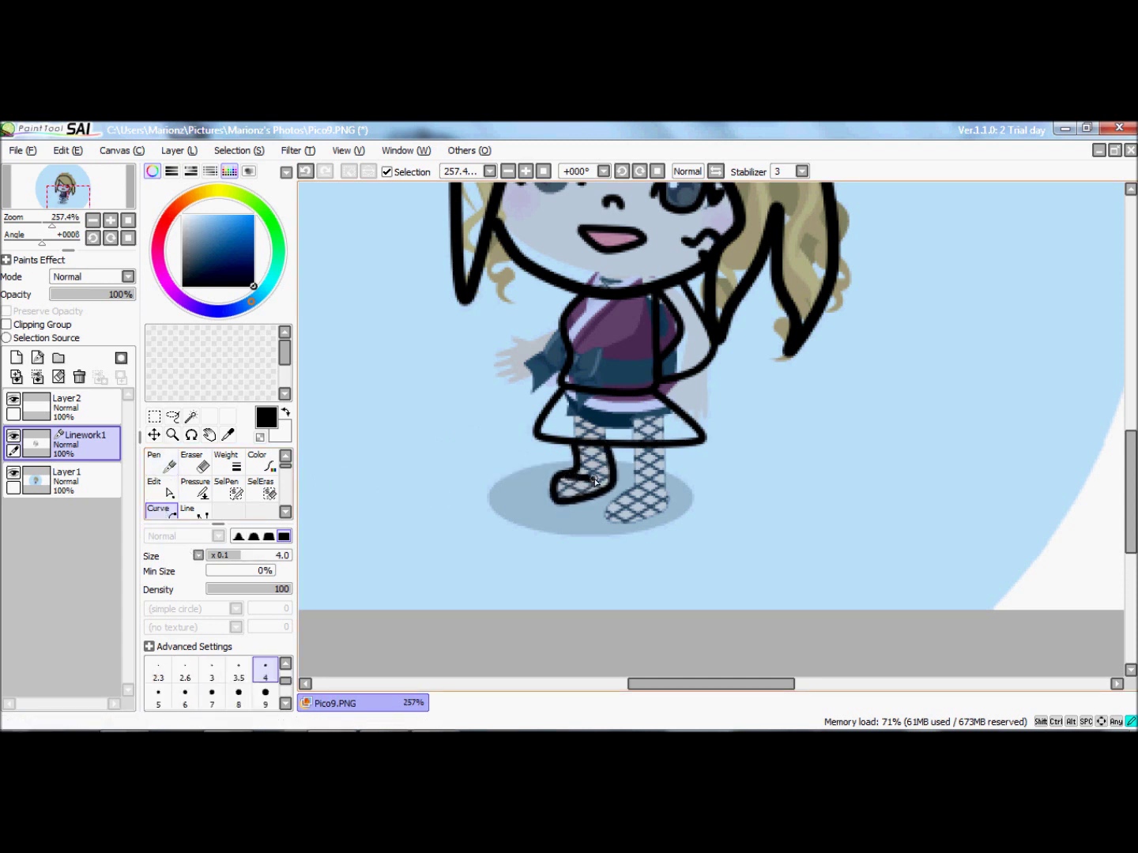
pyautogui.click(162, 465)
# - Trace the remaining leg and foot below the skirt and add its shoe's upper edge
pyautogui.click(158, 510)
pyautogui.click(632, 447)
pyautogui.click(629, 489)
pyautogui.click(606, 514)
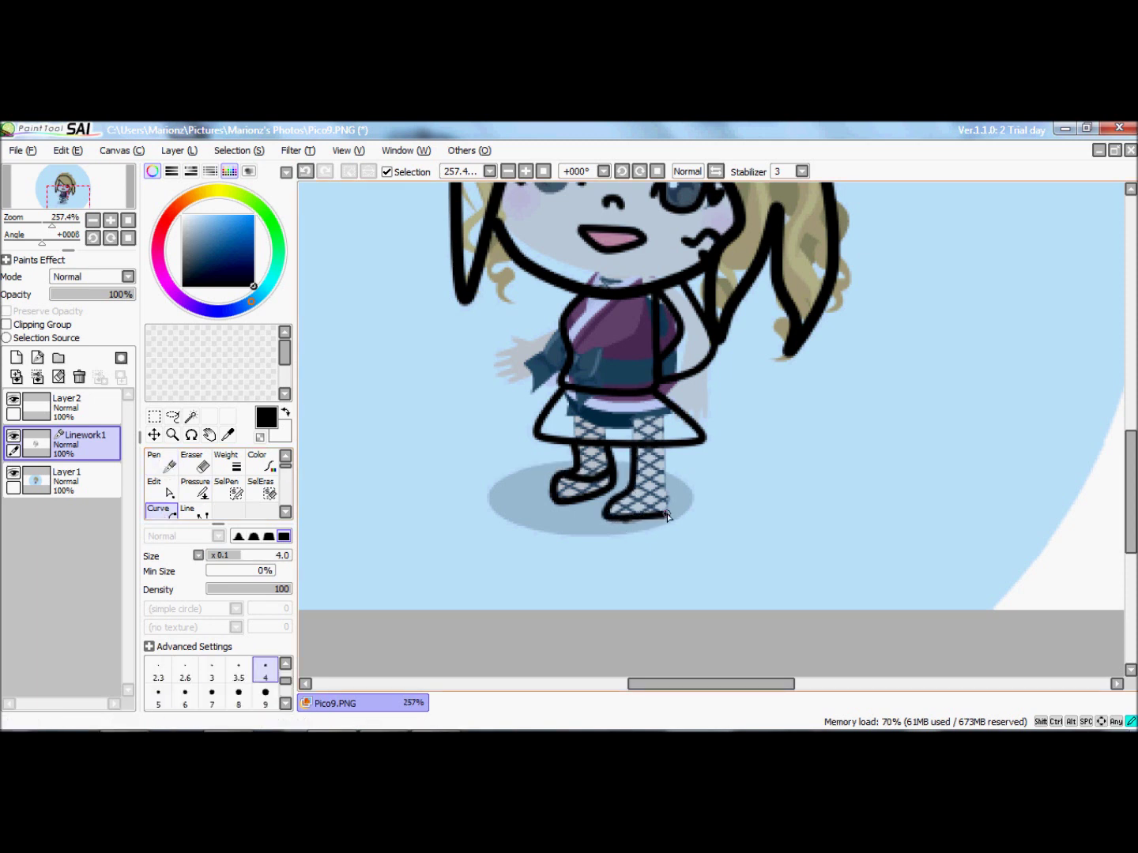
pyautogui.click(663, 513)
pyautogui.click(665, 479)
pyautogui.click(666, 448)
pyautogui.click(162, 466)
pyautogui.click(161, 512)
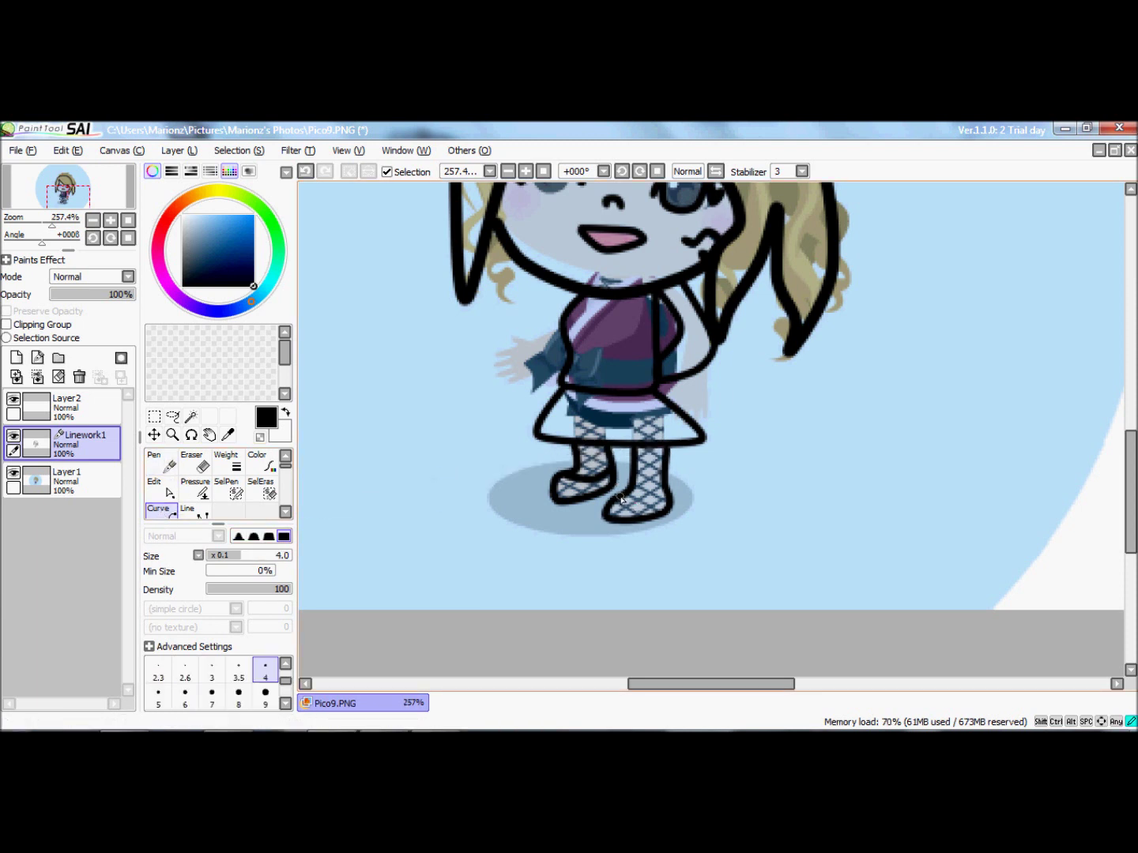
pyautogui.click(665, 489)
pyautogui.click(163, 466)
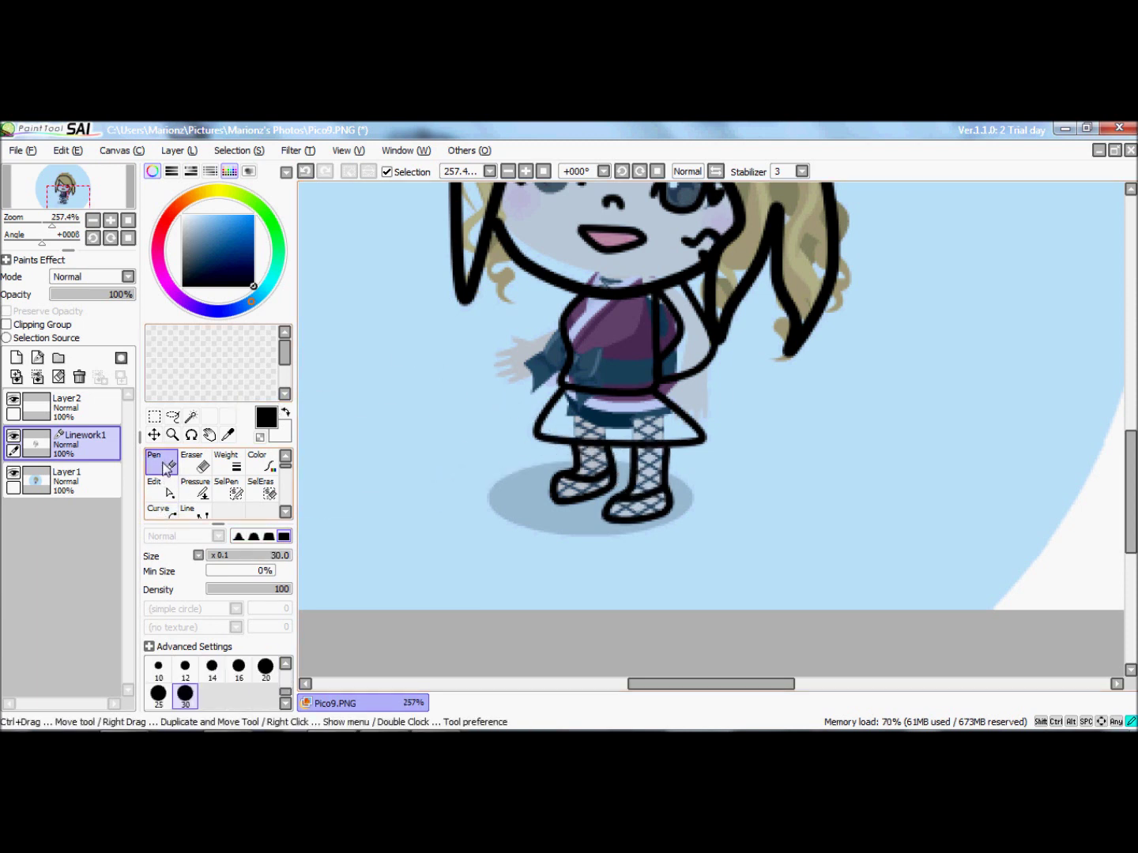
# - Draw the outer and inner edges of the remaining arm, bent towards the waist
pyautogui.click(167, 513)
pyautogui.click(527, 342)
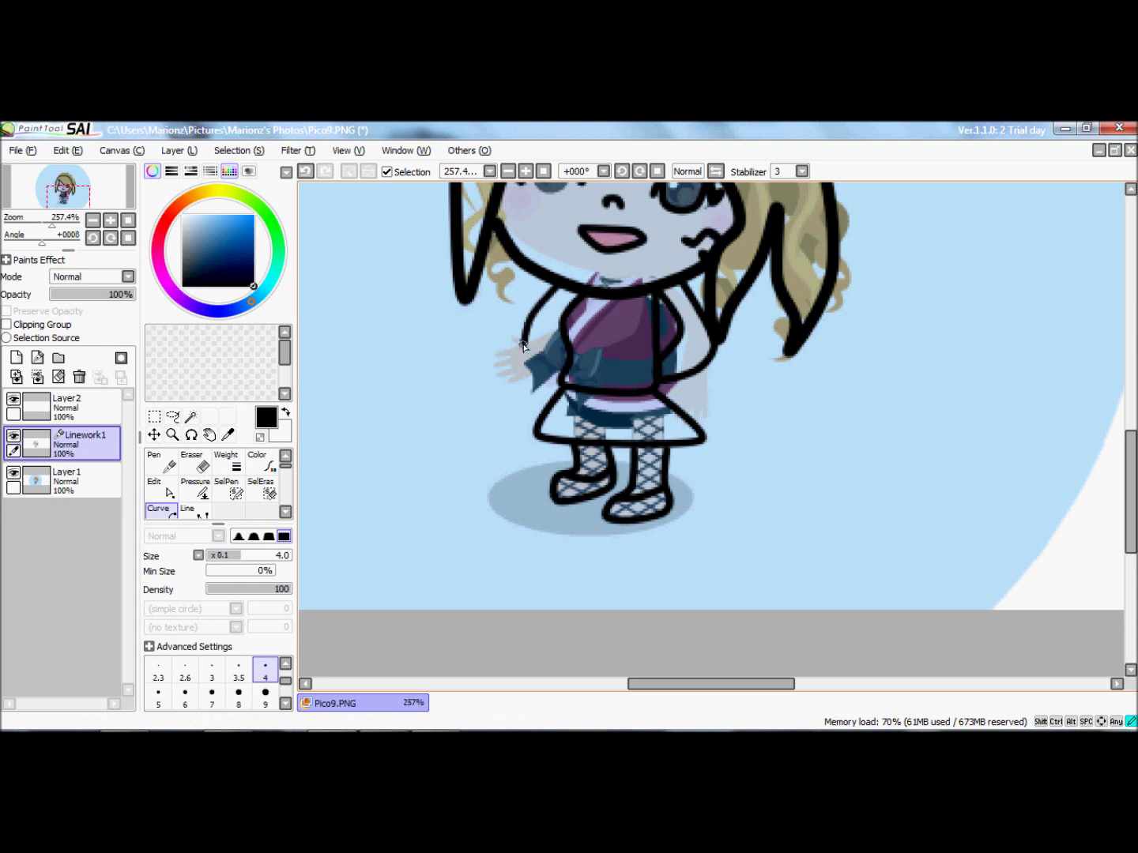
pyautogui.click(562, 387)
pyautogui.click(168, 468)
pyautogui.click(158, 509)
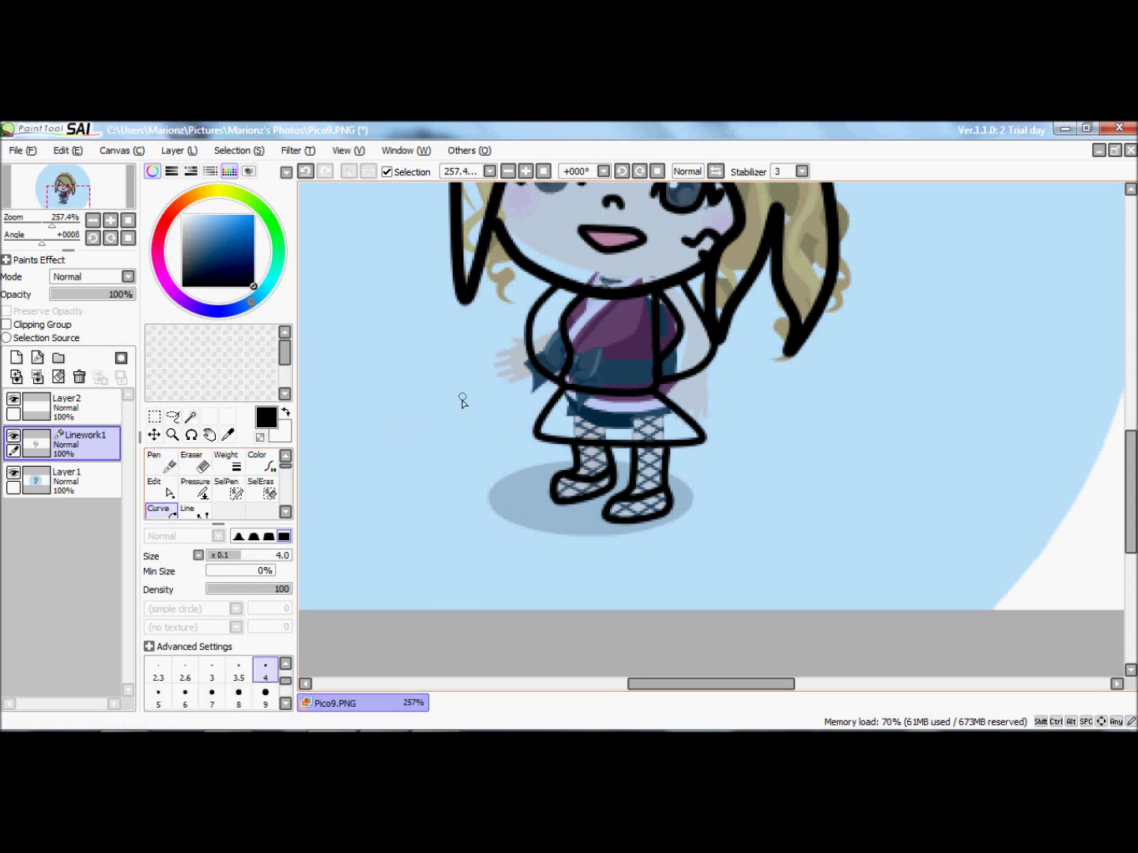
pyautogui.click(559, 324)
pyautogui.click(571, 360)
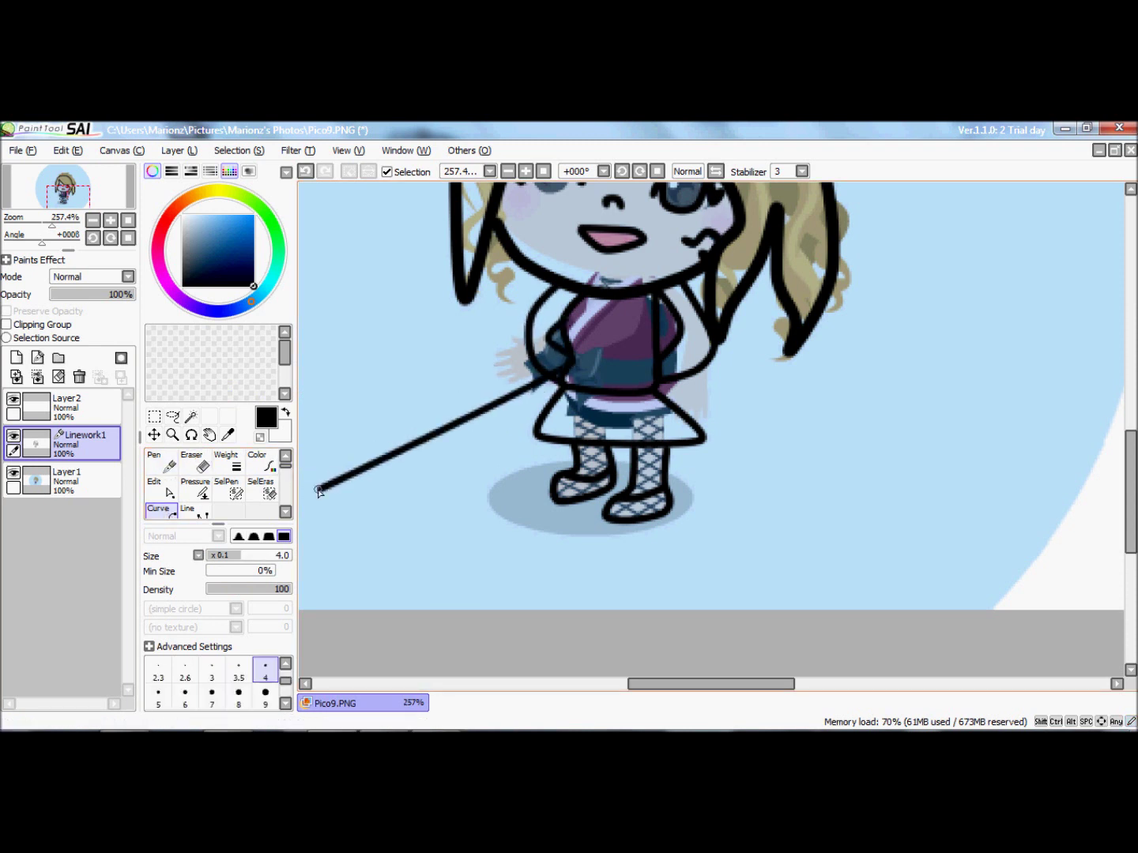
pyautogui.click(162, 464)
# - Hide Layer1 so that only the line art is shown
pyautogui.moveTo(1130, 451); pyautogui.dragTo(1130, 380)
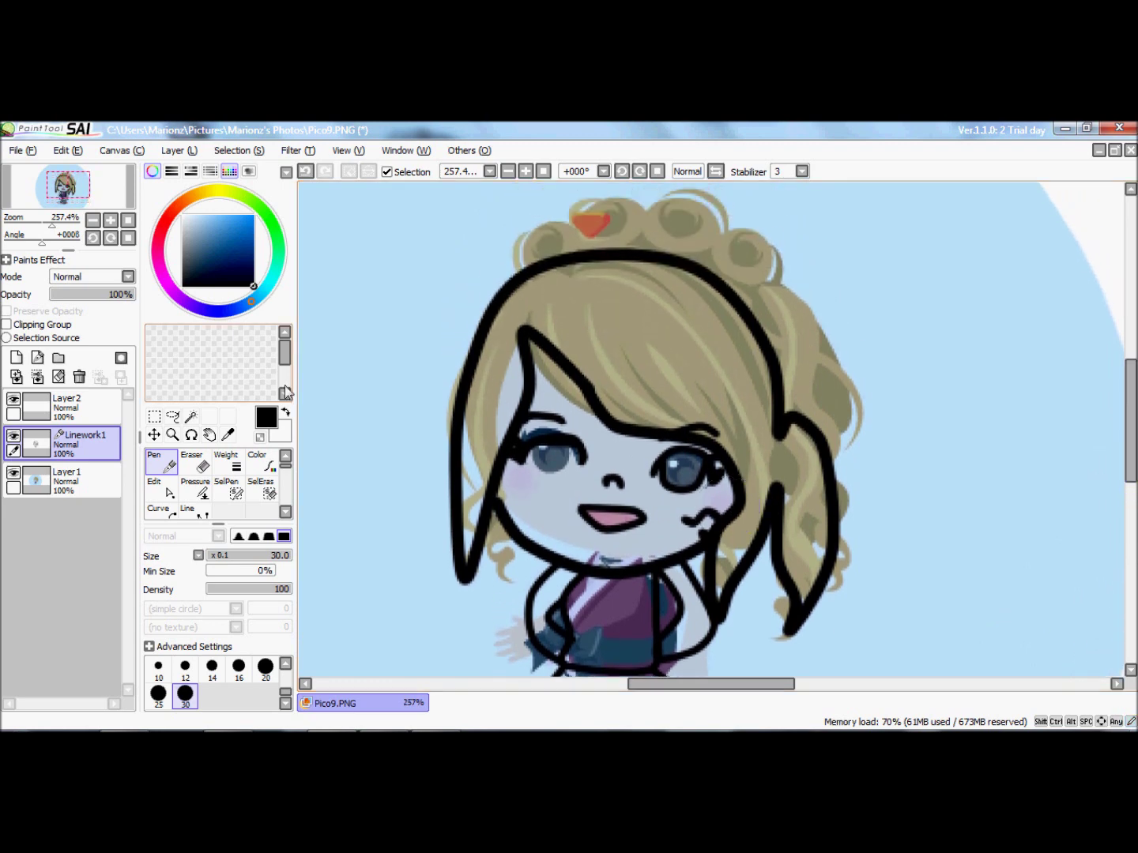
pyautogui.click(14, 477)
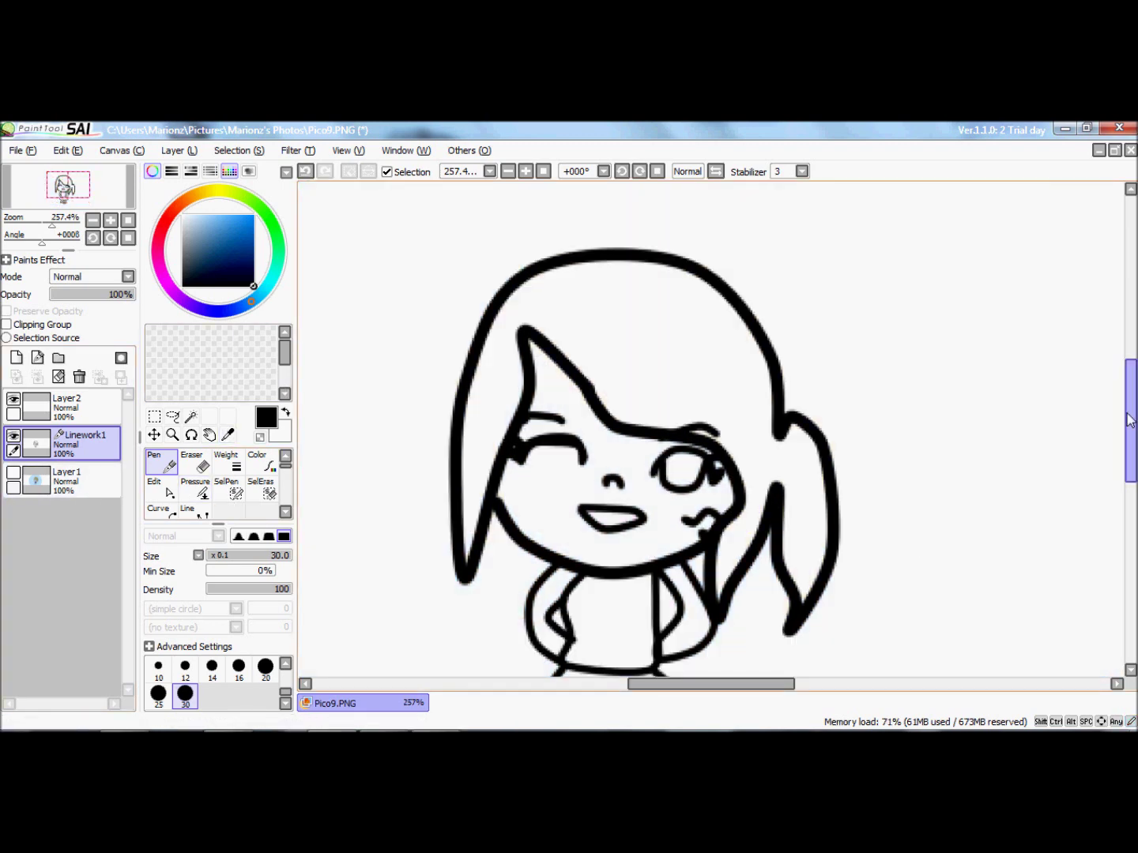
pyautogui.moveTo(1130, 420); pyautogui.dragTo(1130, 439)
# - Switch to Notepad and replace the existing text with "Cant be bothered to colour it in,"
pyautogui.click(411, 729)
pyautogui.moveTo(607, 360); pyautogui.dragTo(147, 349)
pyautogui.write('C')
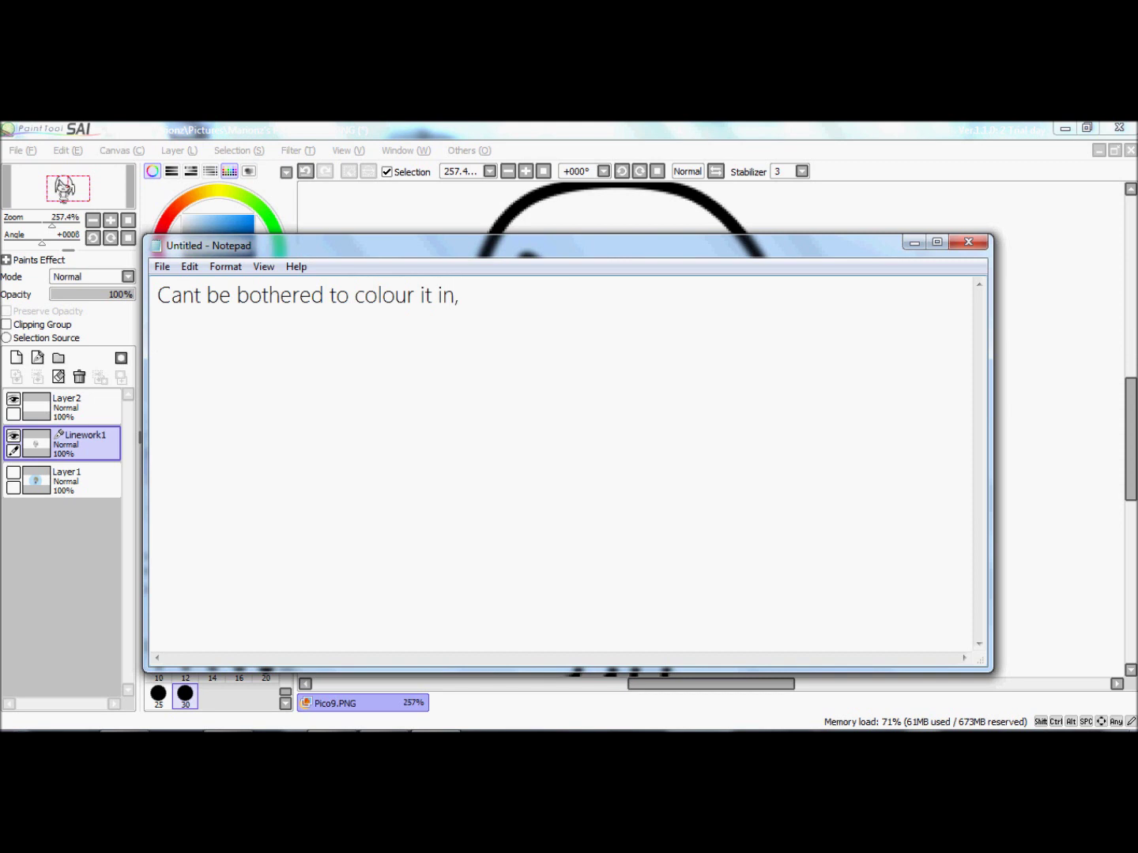
# - Replace the note's text with "Ugh nevermind..."
pyautogui.press('BackSpace')
pyautogui.press('BackSpace')
pyautogui.press('BackSpace')
pyautogui.press('BackSpace')
pyautogui.press('BackSpace')
pyautogui.press('BackSpace')
pyautogui.press('BackSpace')
pyautogui.press('BackSpace')
pyautogui.press('BackSpace')
pyautogui.press('BackSpace')
pyautogui.press('BackSpace')
pyautogui.press('BackSpace')
pyautogui.press('BackSpace')
pyautogui.press('BackSpace')
pyautogui.press('BackSpace')
pyautogui.press('BackSpace')
pyautogui.press('BackSpace')
pyautogui.press('BackSpace')
pyautogui.press('BackSpace')
pyautogui.press('BackSpace')
pyautogui.write('Ughnever')
pyautogui.press('BackSpace')
pyautogui.press('BackSpace')
pyautogui.press('BackSpace')
pyautogui.press('BackSpace')
pyautogui.press('BackSpace')
pyautogui.write('never')
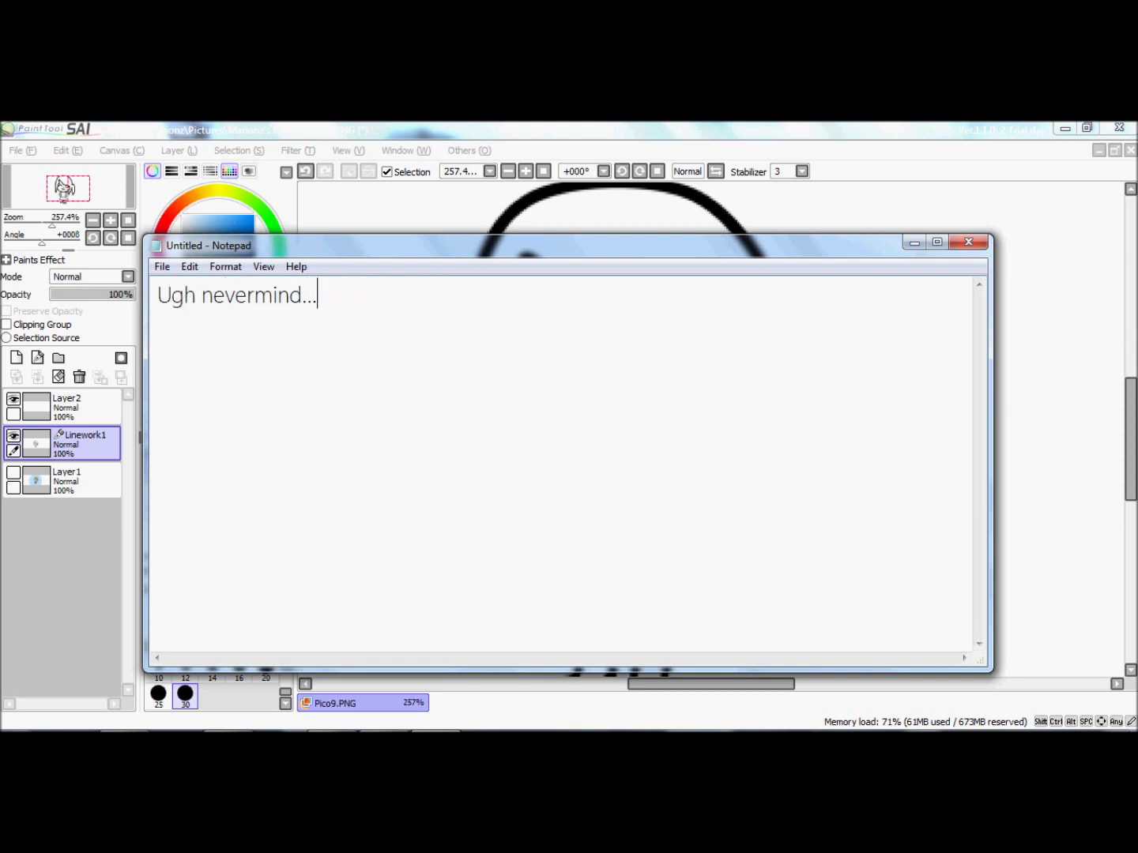
# - Switch back to PaintTool SAI and select the hair area of the Linework1 layer with the Magic Wand
pyautogui.click(916, 241)
pyautogui.click(177, 417)
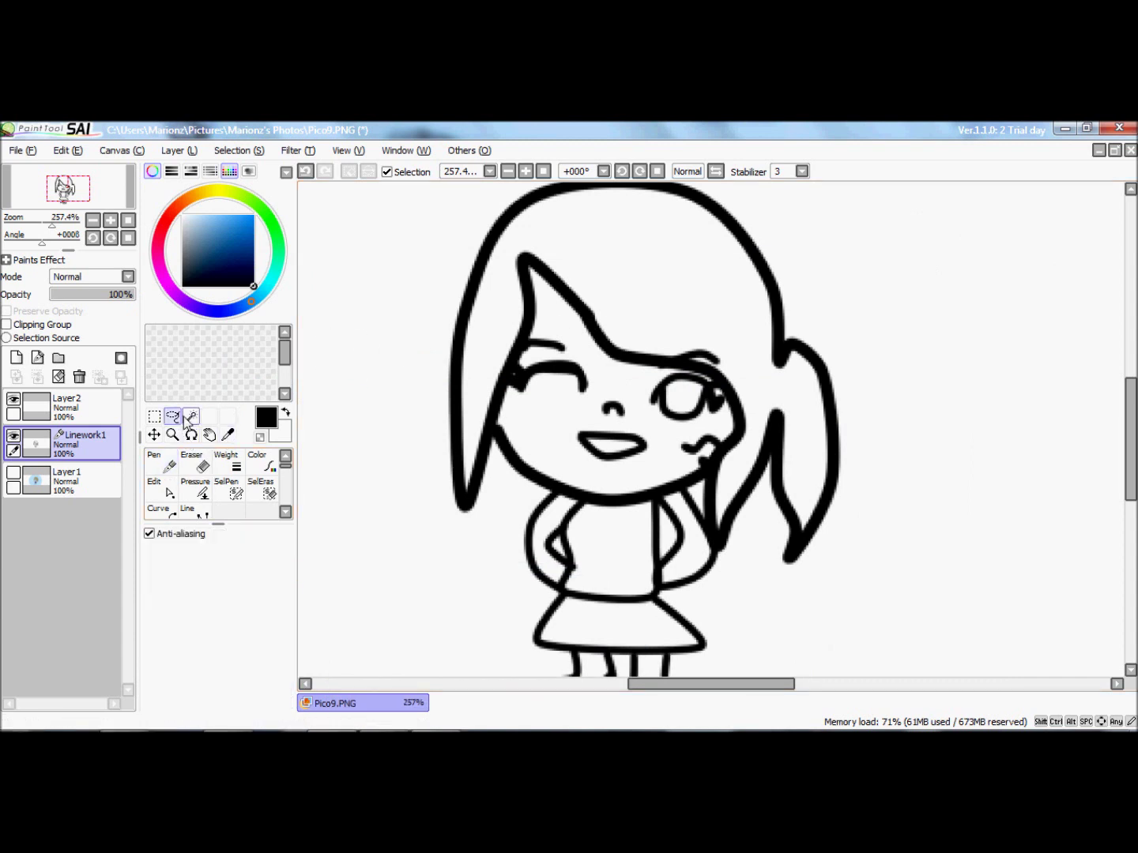
pyautogui.click(191, 416)
pyautogui.click(615, 260)
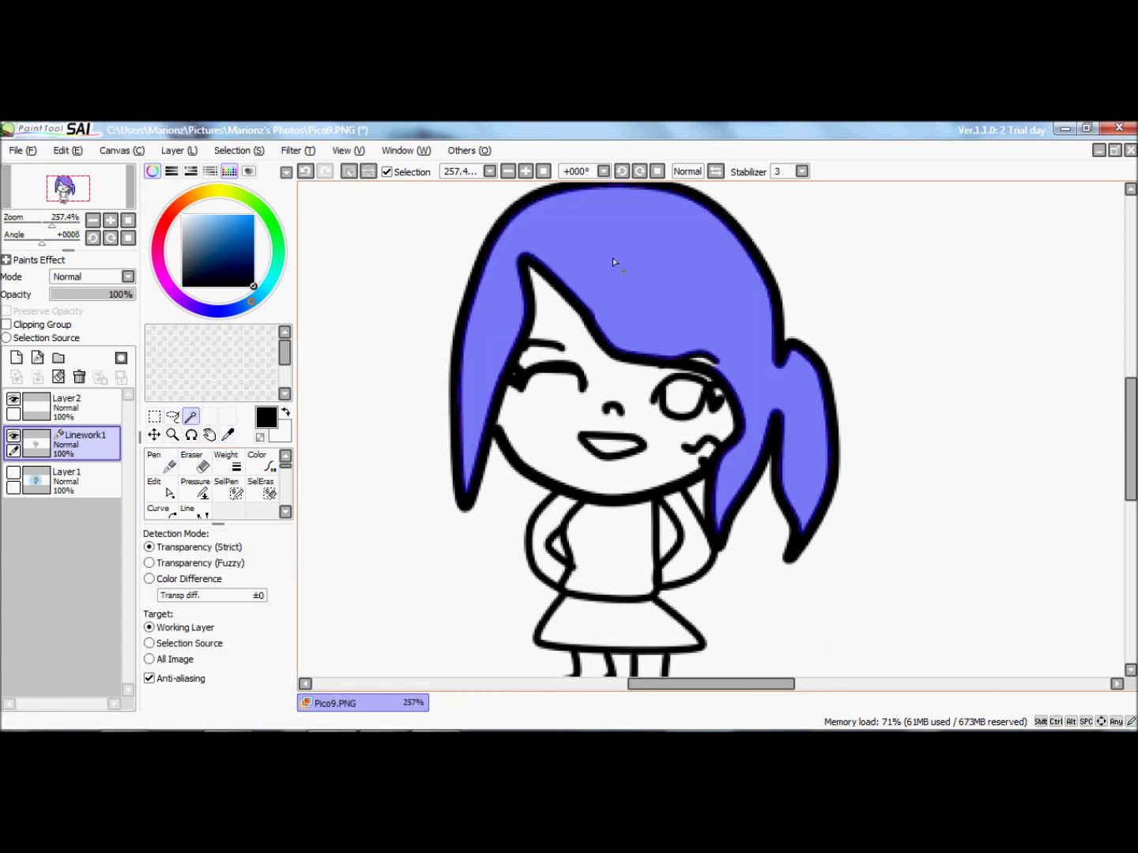
# - Choose a dark brown colour and fill the selected hair on Layer2 with the Bucket tool
pyautogui.click(87, 473)
pyautogui.click(160, 509)
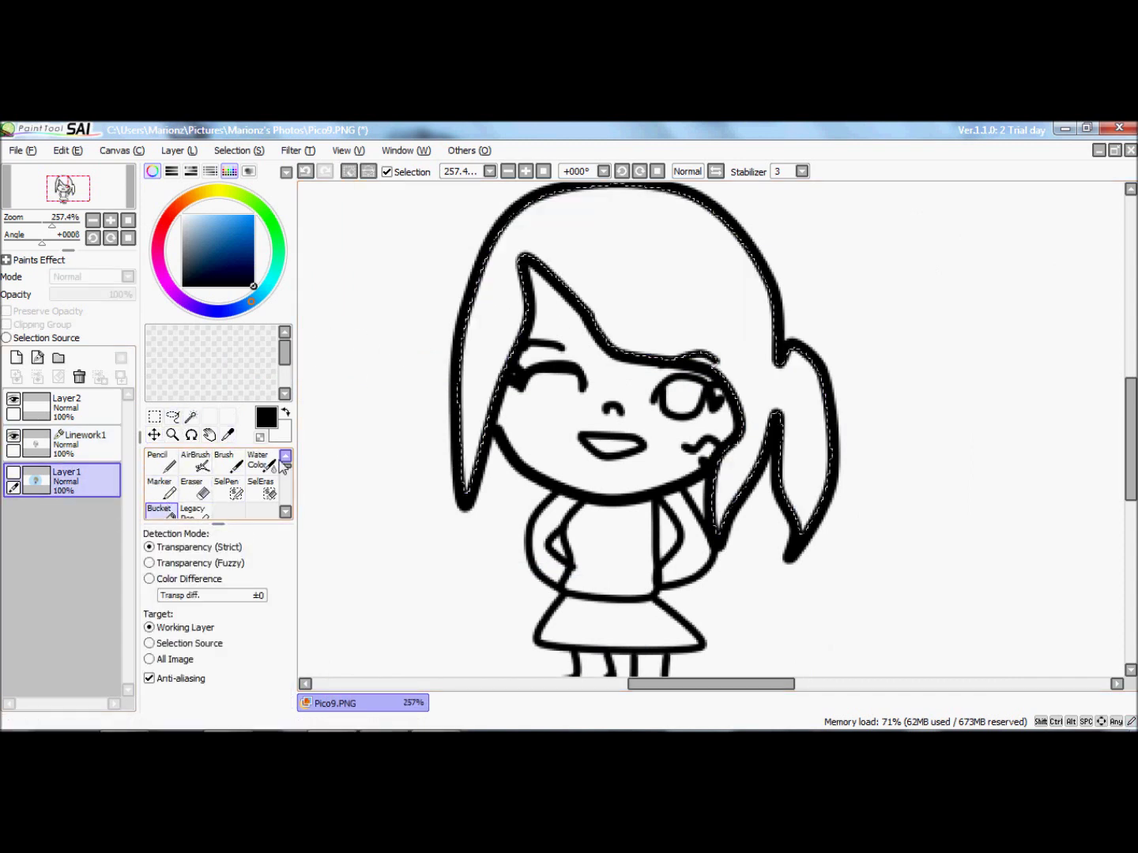
pyautogui.click(190, 197)
pyautogui.moveTo(252, 279); pyautogui.dragTo(224, 259)
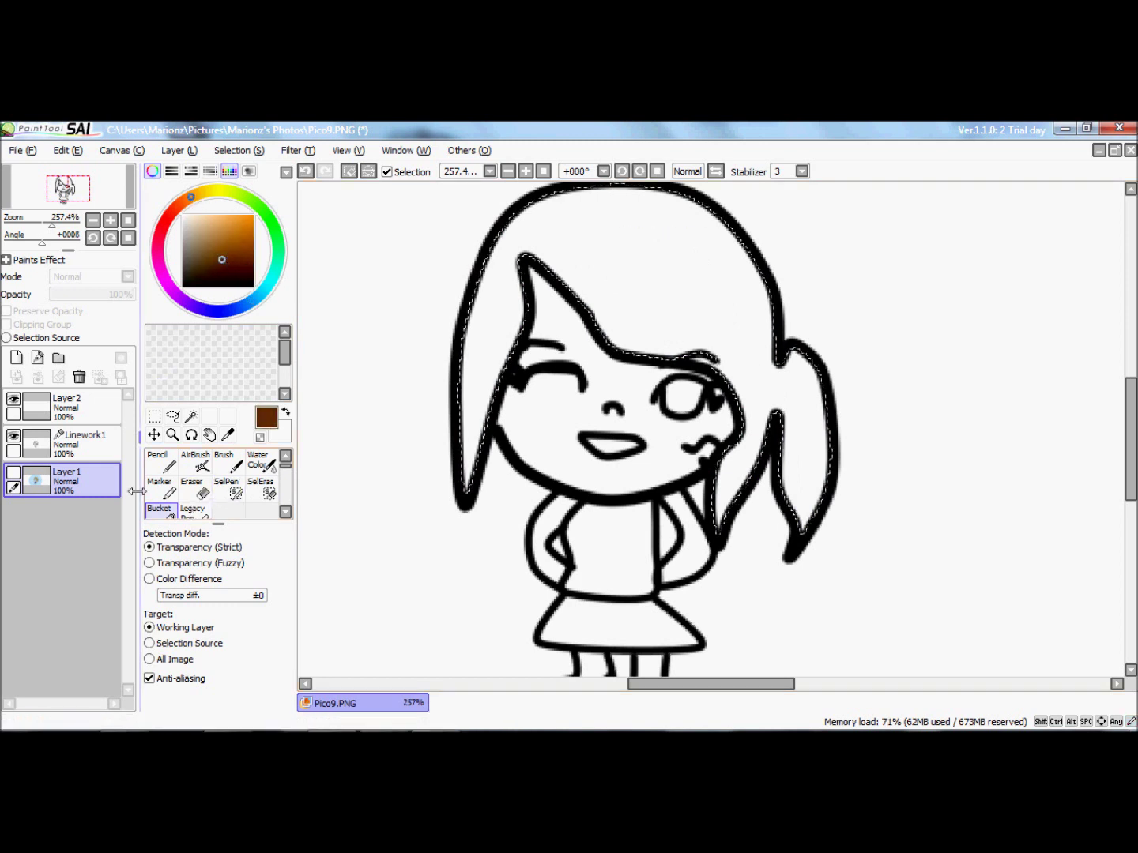
pyautogui.click(83, 402)
pyautogui.click(707, 317)
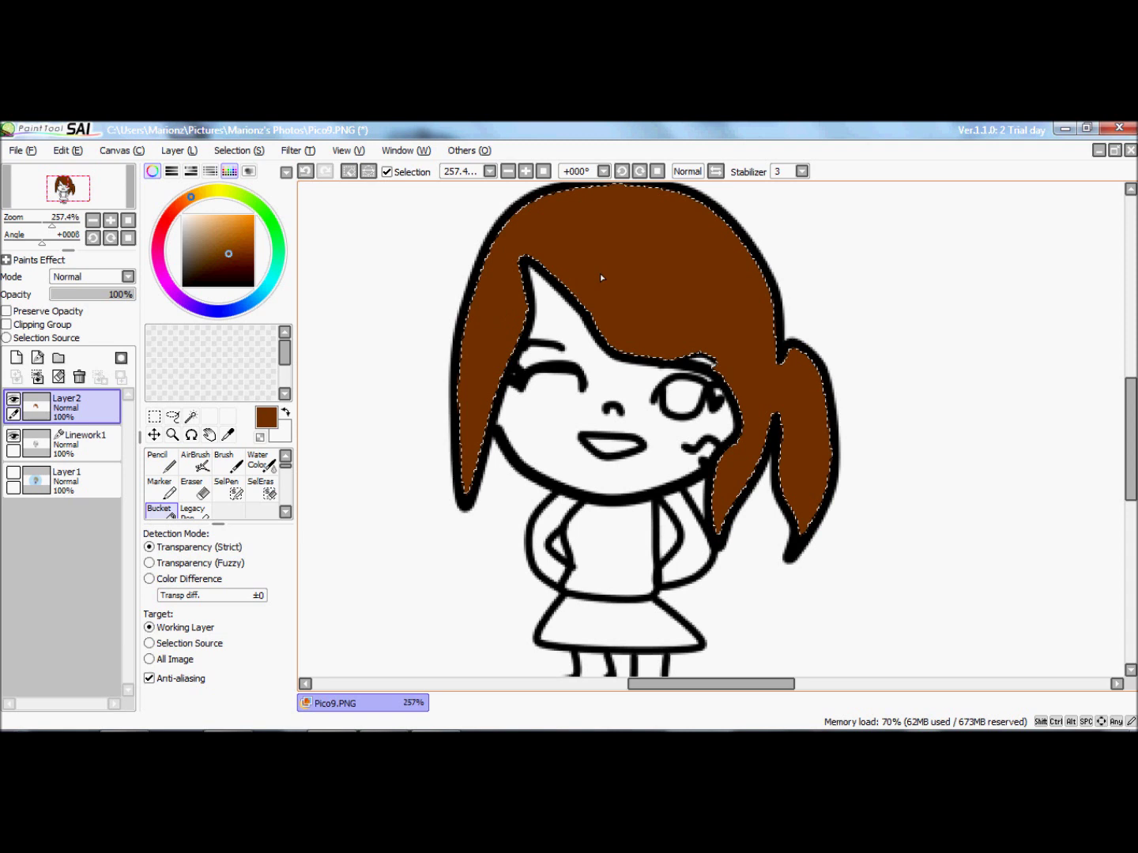
# - Choose a light peach skin colour and try to select the face with the Magic Wand on Layer2
pyautogui.click(57, 481)
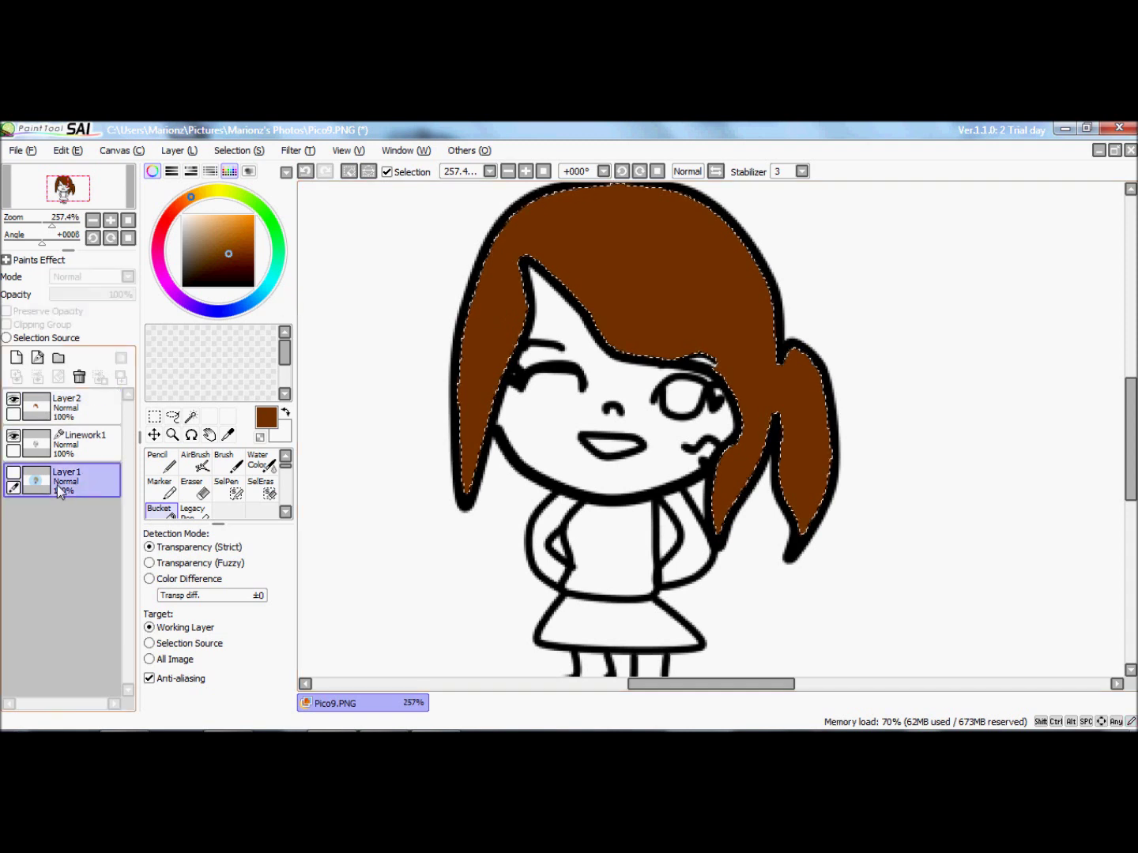
pyautogui.click(60, 444)
pyautogui.click(71, 408)
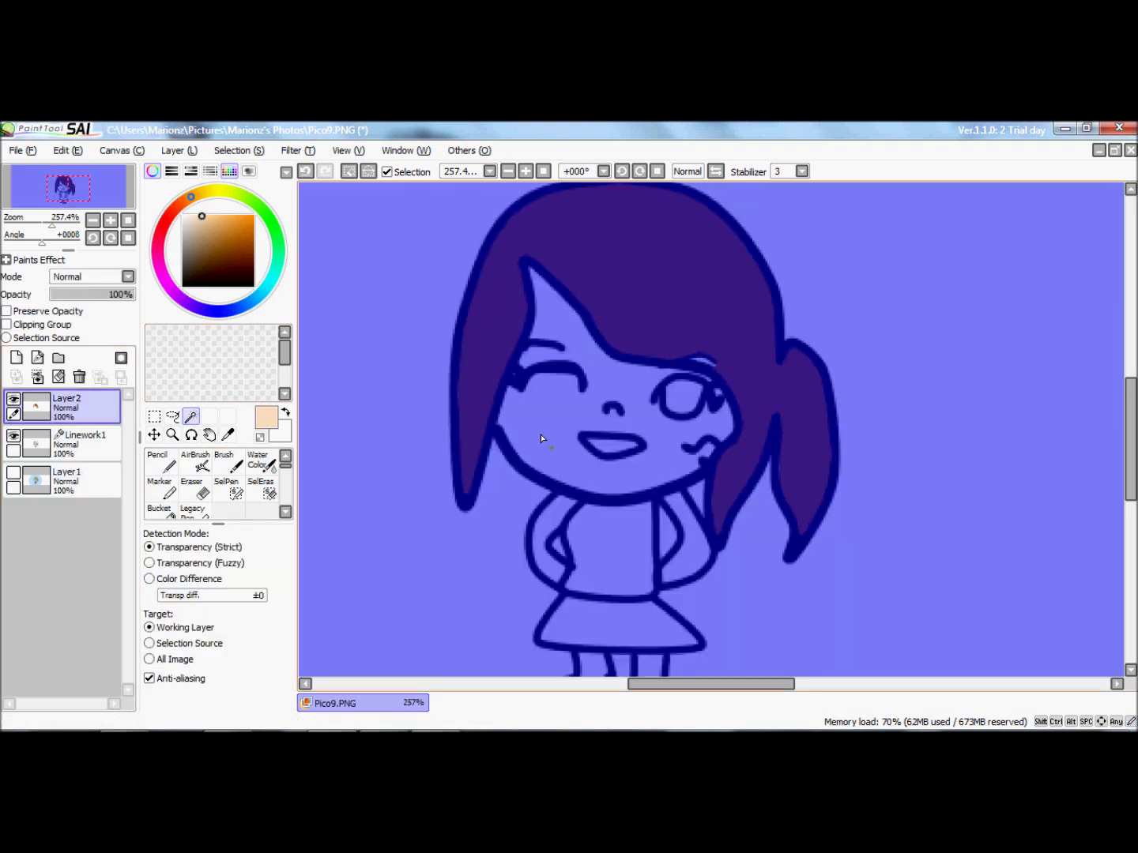
pyautogui.hotkey('ctrl', 'z')
# - Switch to Notepad and replace the text with "Lol there was a fail, anyways..." and "Thanks for watching! I'll do a better one soon..." on a new line
pyautogui.hotkey('alt', 'Tab')
pyautogui.moveTo(561, 424); pyautogui.dragTo(157, 348)
pyautogui.write('Lol there')
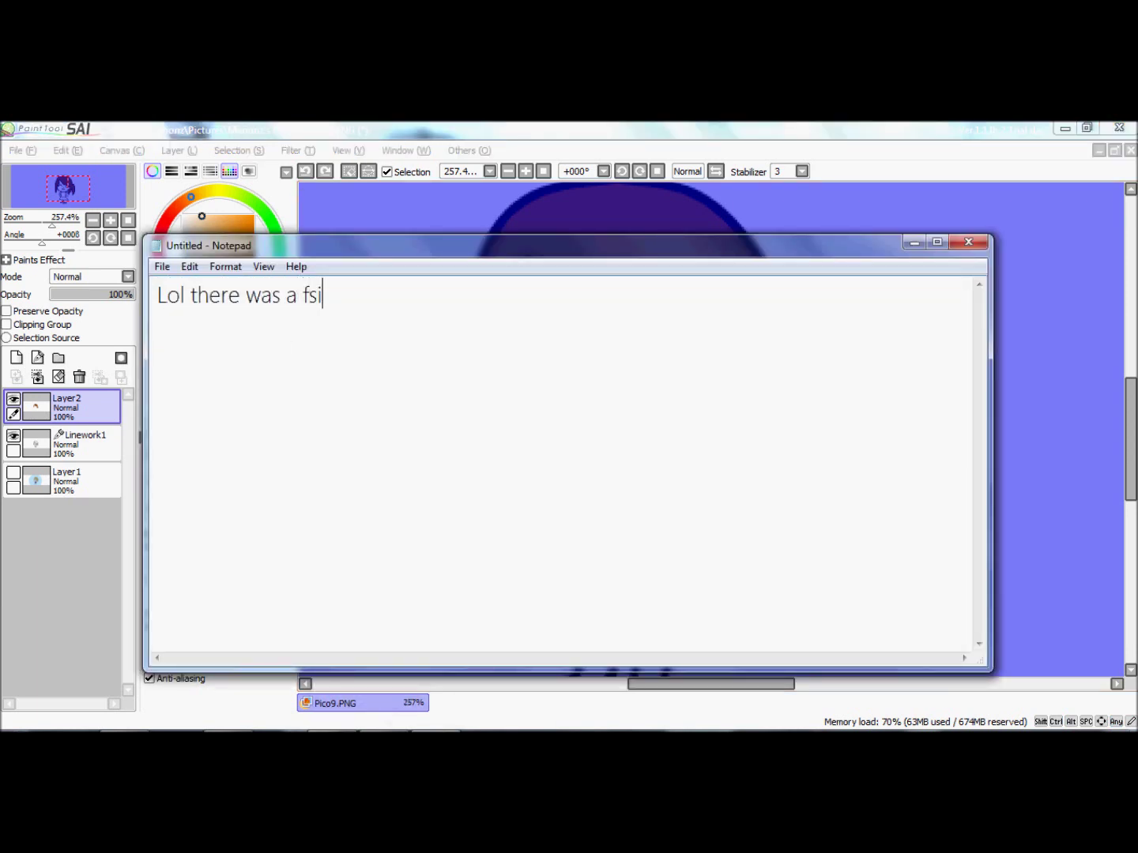
pyautogui.write(' was a fail, anyways... ')
pyautogui.write("Thanks for watching! I'll do a")
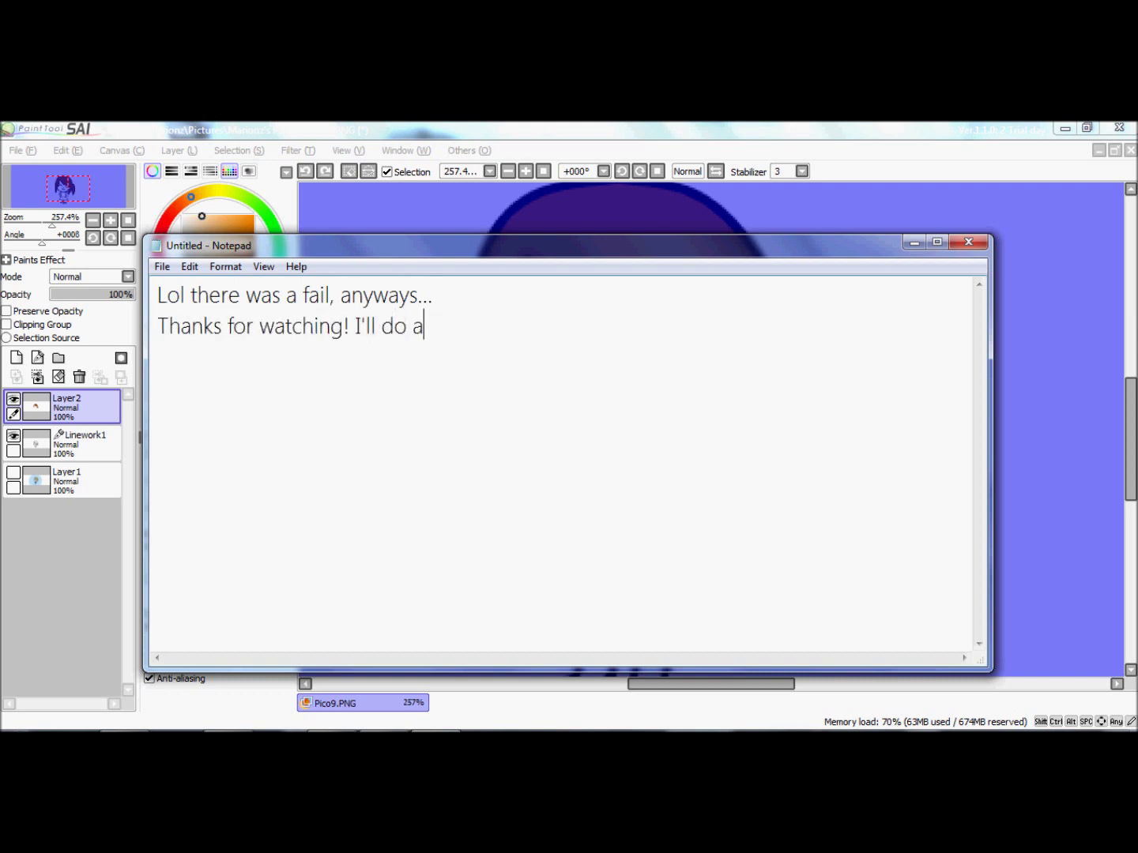
pyautogui.write(' better one soon...')
# - Add the line "Anyways please no negative comments..." and below it "Follow me on Twitter!" with the account handle
pyautogui.press('Return')
pyautogui.write('Anyways please ')
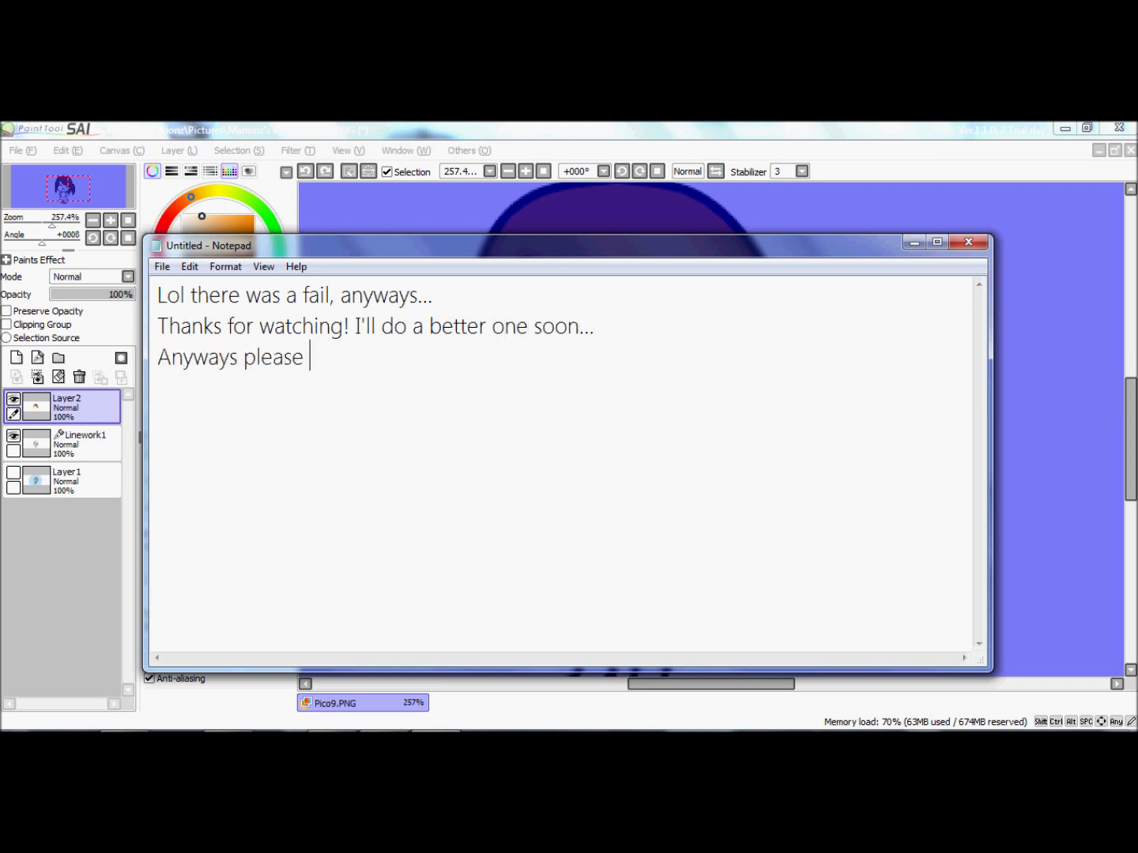
pyautogui.write('no negative comments')
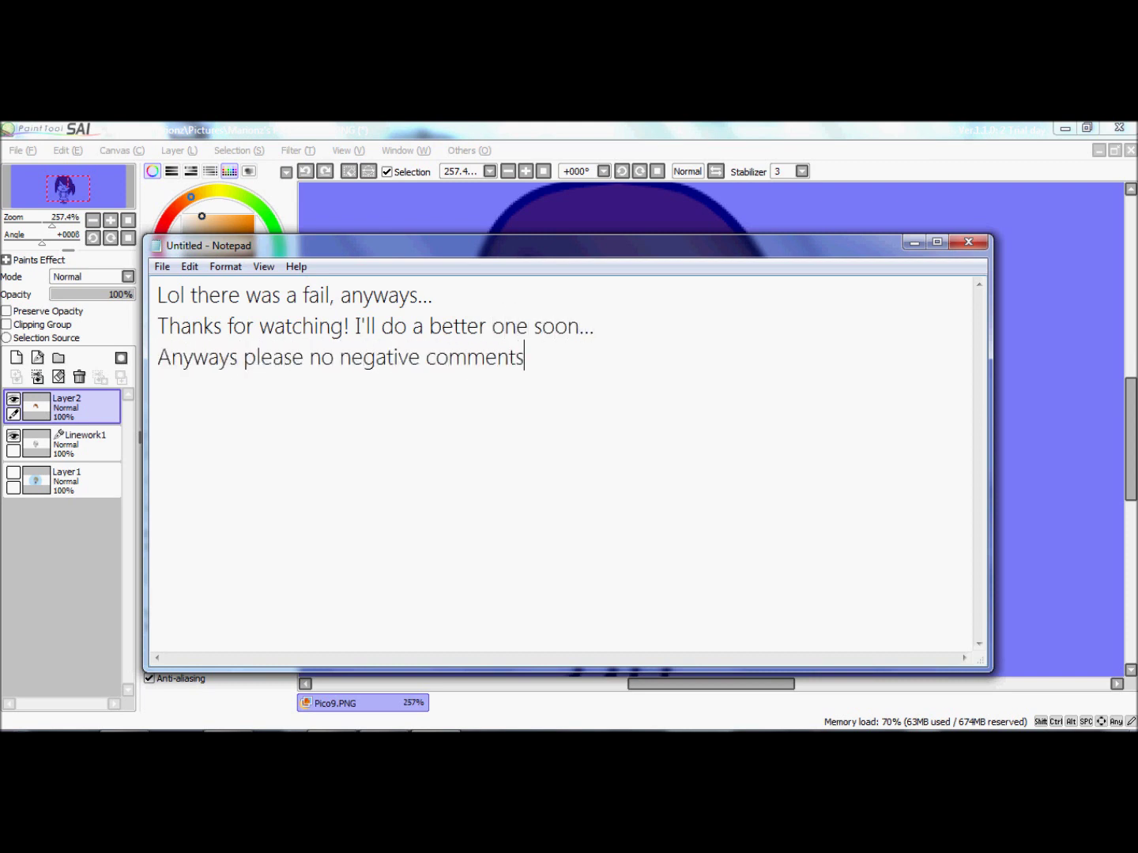
pyautogui.write('... Follow me on Twitter!@MarionzLah')
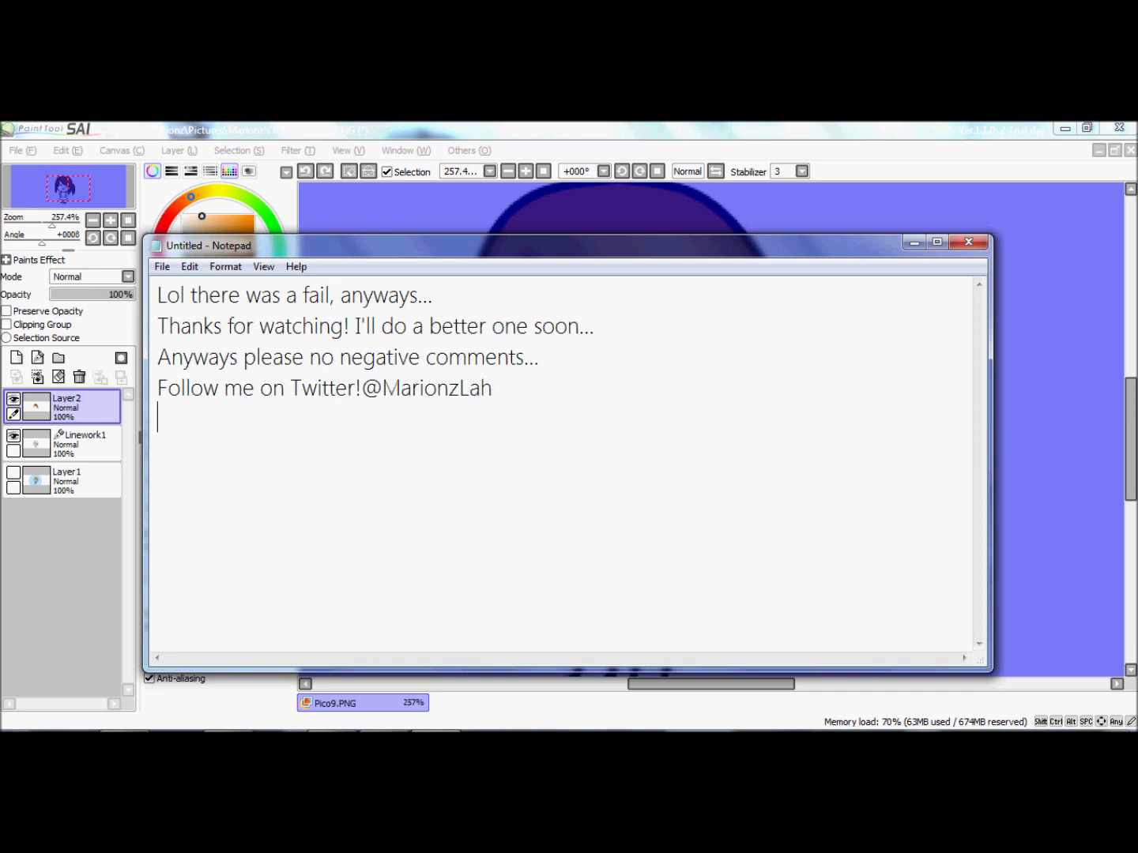
# - Finish the note with "and Comment down below and tellme what type of pico character I should make next :D THANKS" on two lines
pyautogui.write(' and Comment down below')
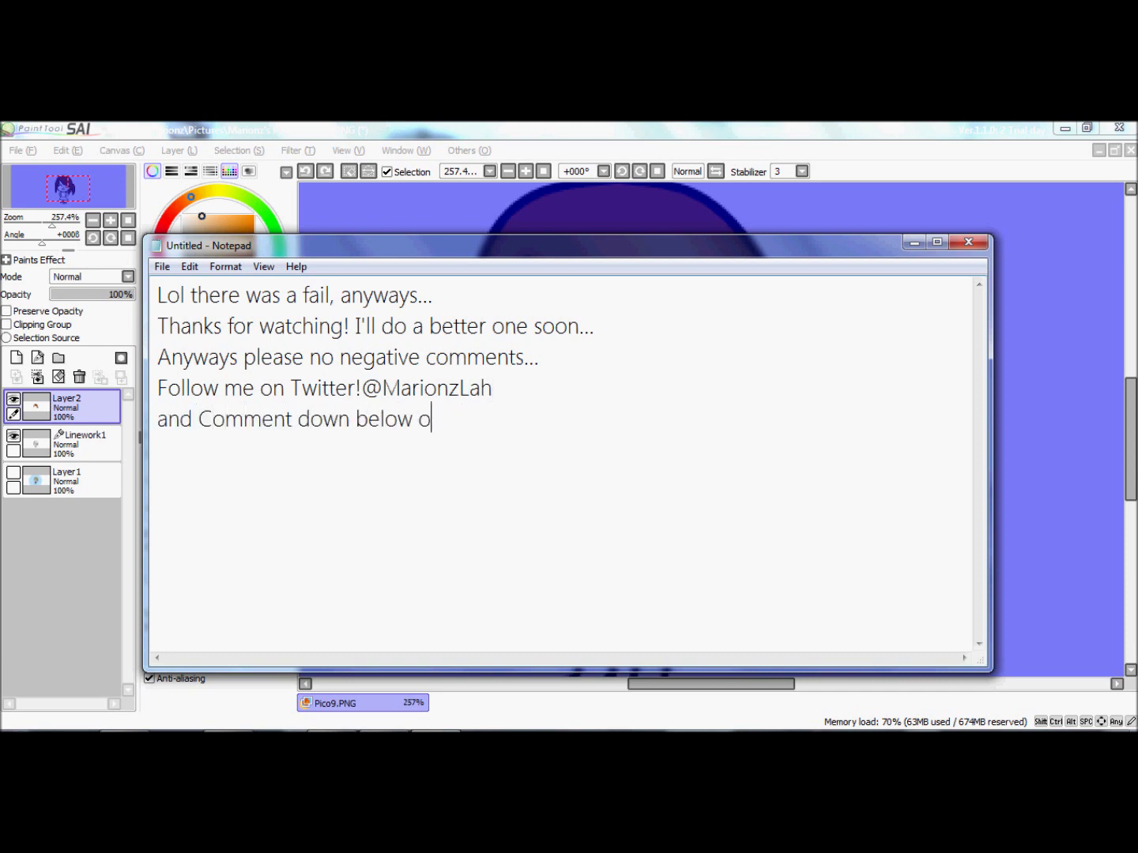
pyautogui.write(' and tellme what type of')
pyautogui.write('pico')
pyautogui.press('Return')
pyautogui.write('character I should make next :D THANKS')
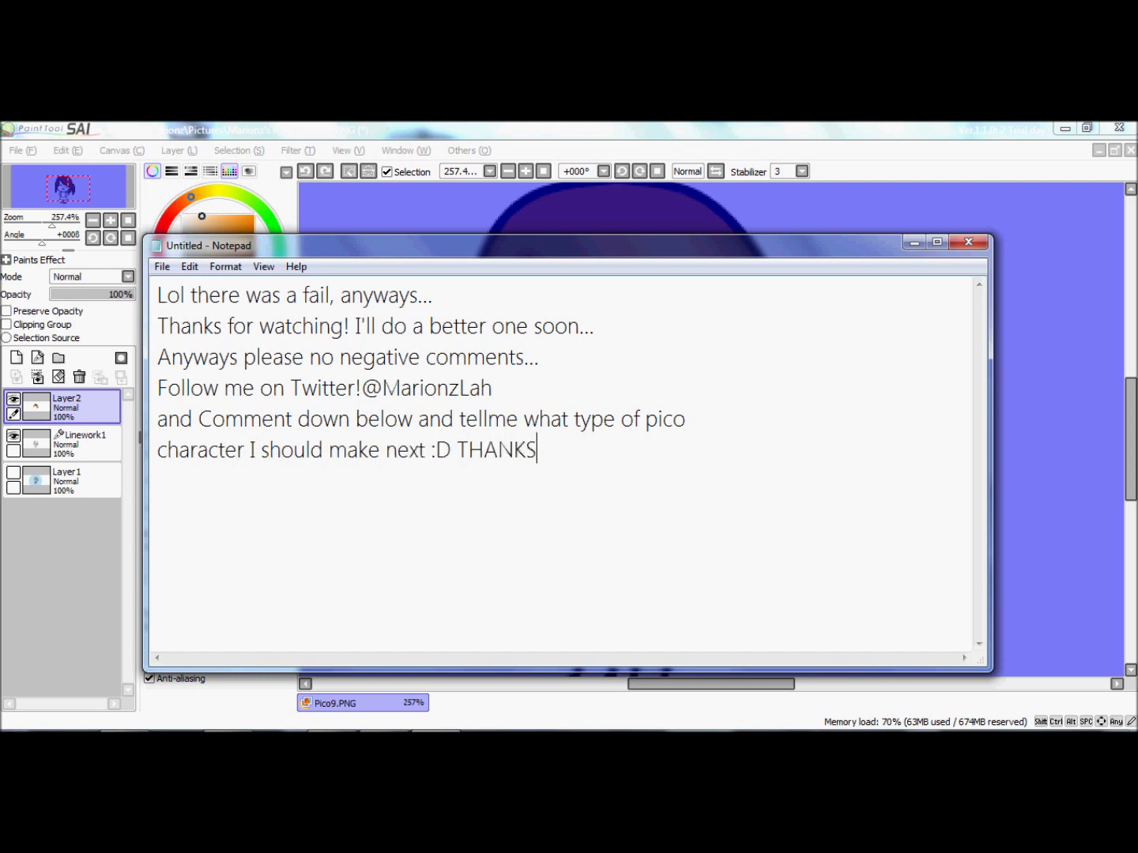